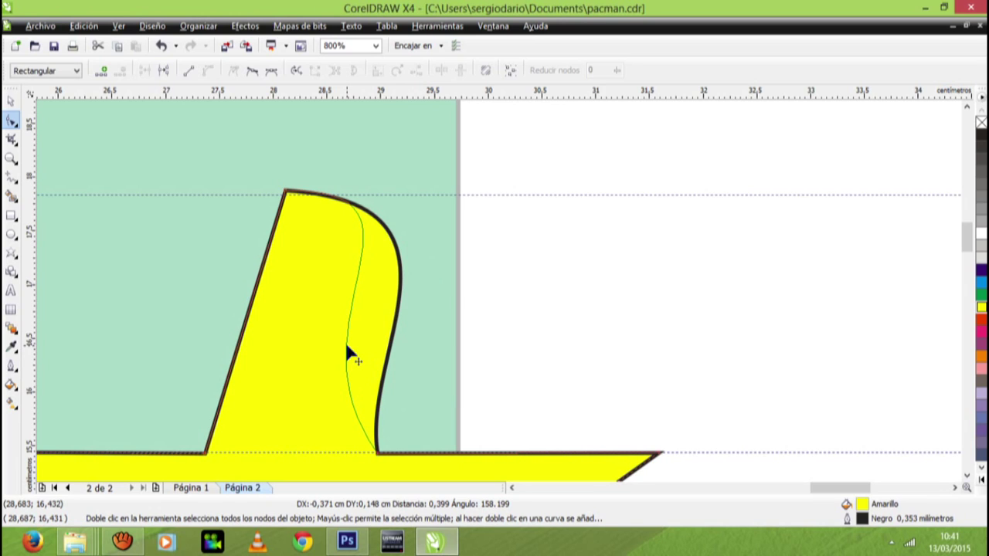
# Convert the curved right edge of the rightmost star's top point back to a straight line.
pyautogui.moveTo(346, 348); pyautogui.dragTo(384, 349)
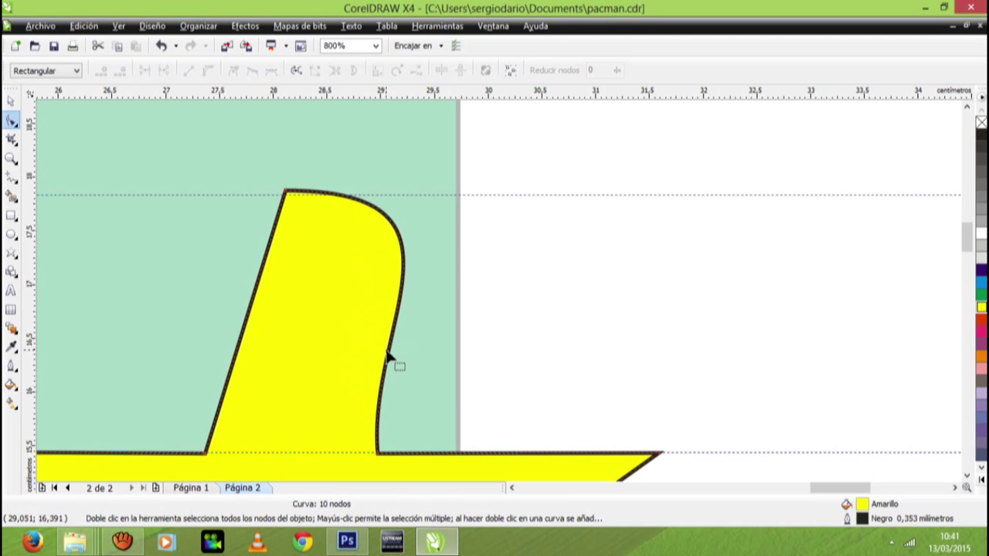
pyautogui.rightClick(387, 354)
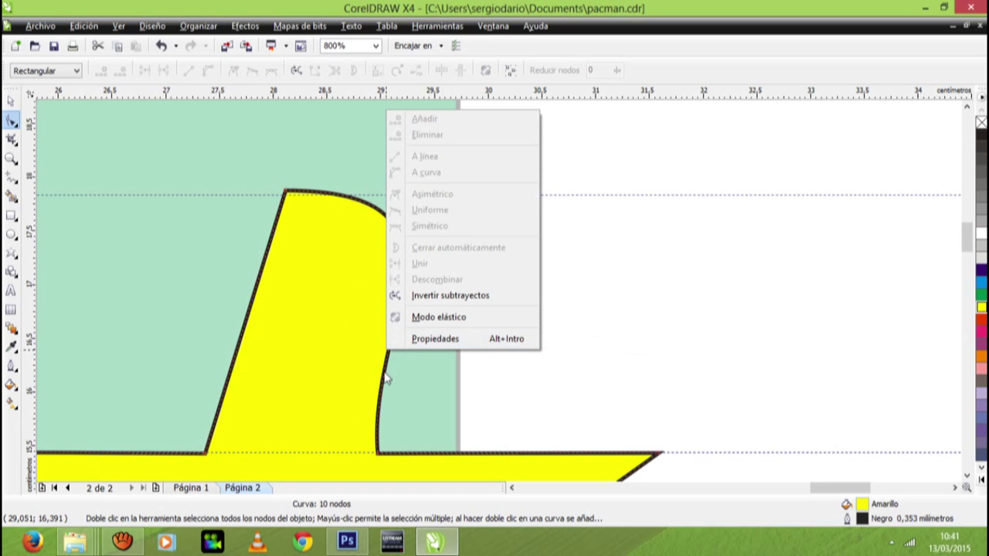
pyautogui.press('Escape')
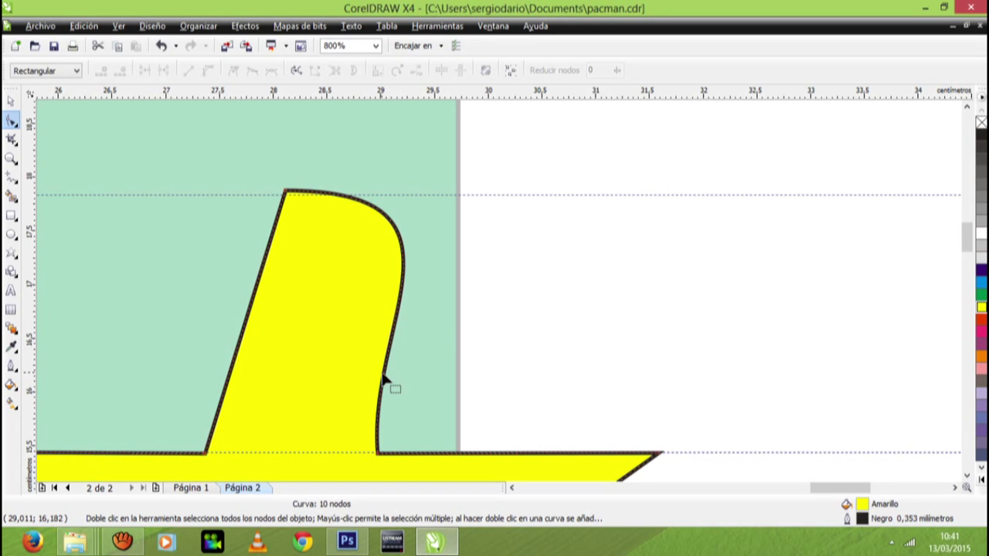
pyautogui.click(383, 376)
pyautogui.rightClick(383, 377)
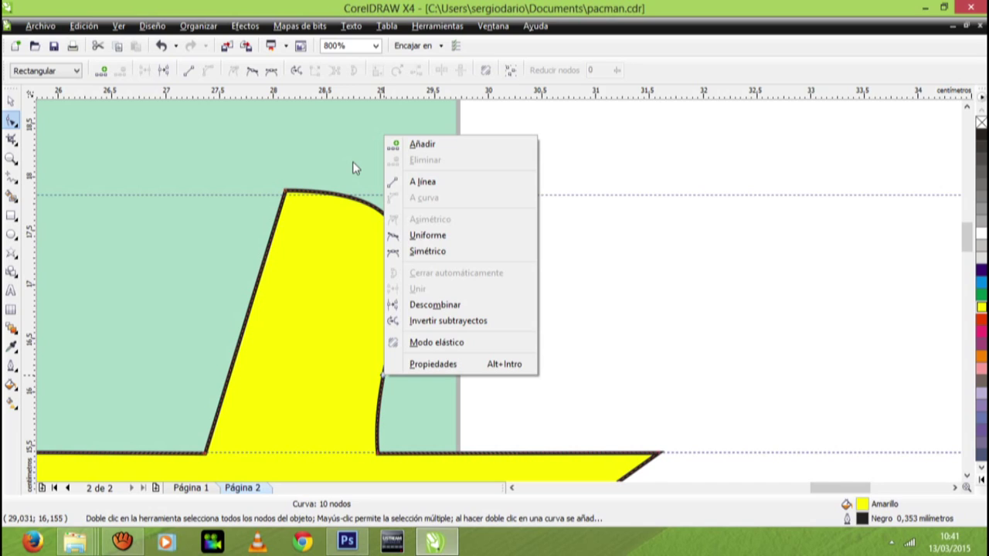
pyautogui.click(466, 195)
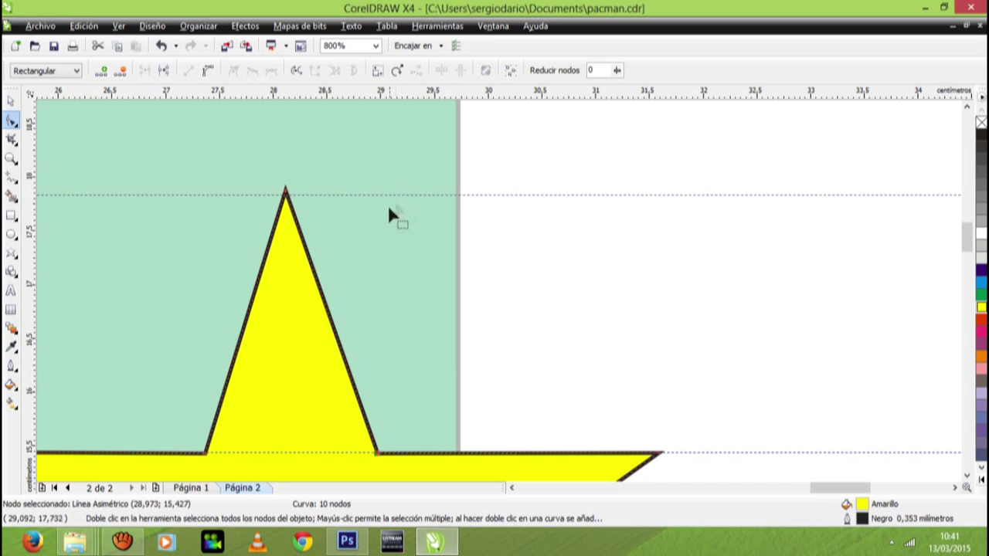
# Convert the right edge of the star's top point to a curve and pull both control handles outward to form a rounded bulge.
pyautogui.click(323, 298)
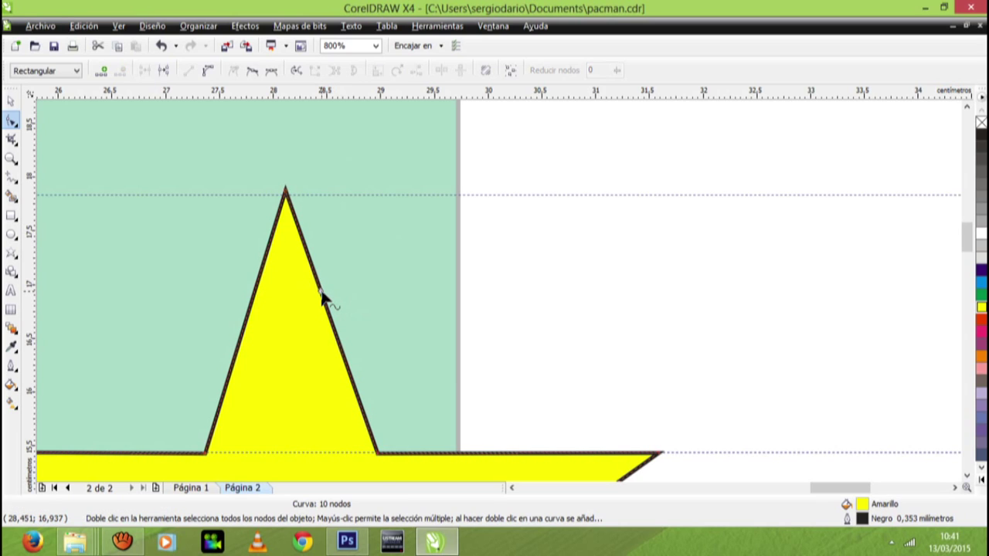
pyautogui.rightClick(323, 298)
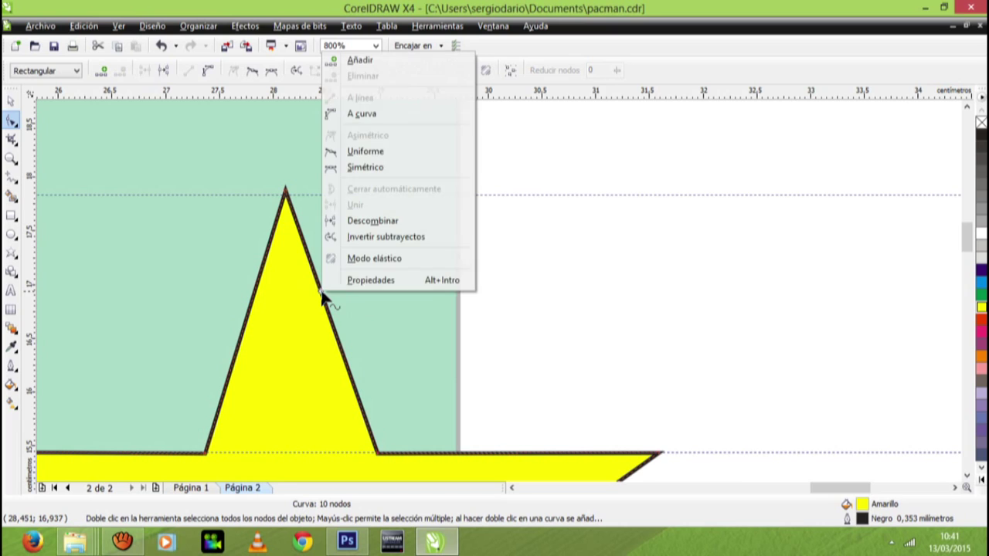
pyautogui.click(390, 116)
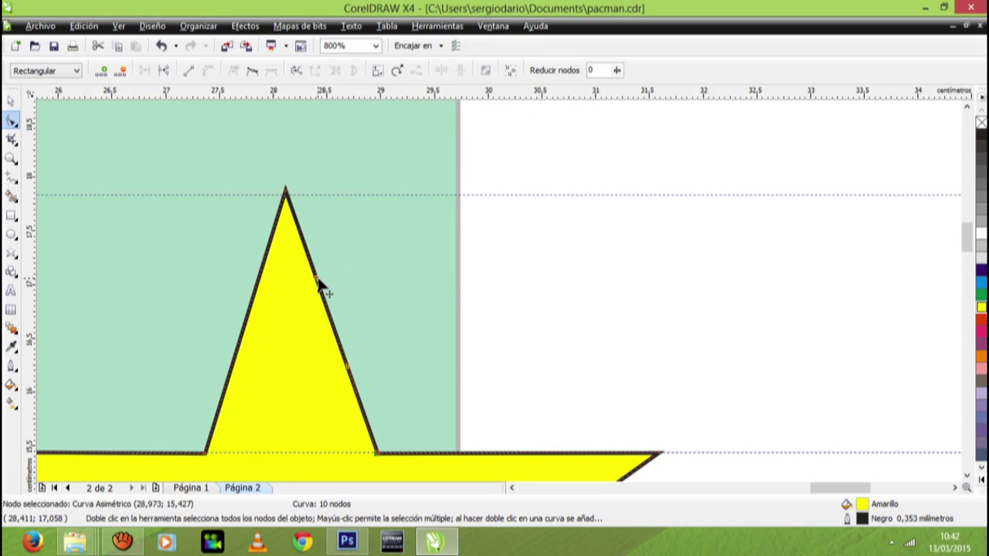
pyautogui.moveTo(318, 282); pyautogui.dragTo(439, 230)
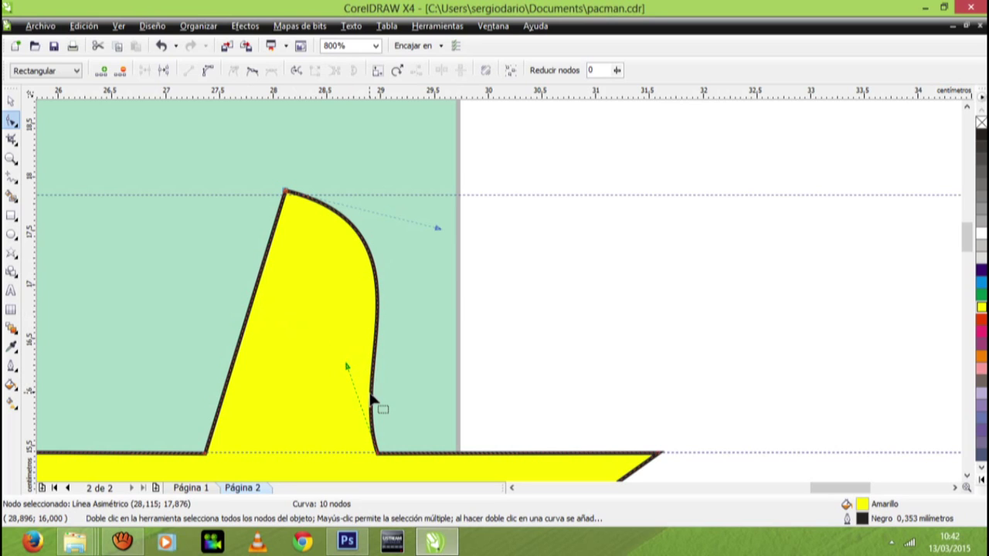
pyautogui.click(346, 364)
pyautogui.moveTo(345, 363); pyautogui.dragTo(510, 370)
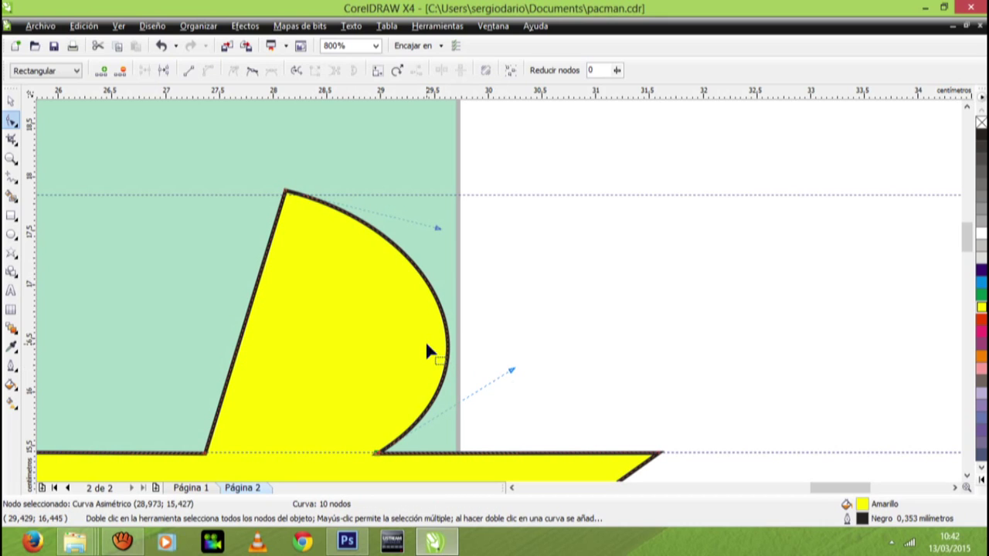
# Convert the straight left edge of the same star's top point to a curve.
pyautogui.scroll(-1, 407, 297)
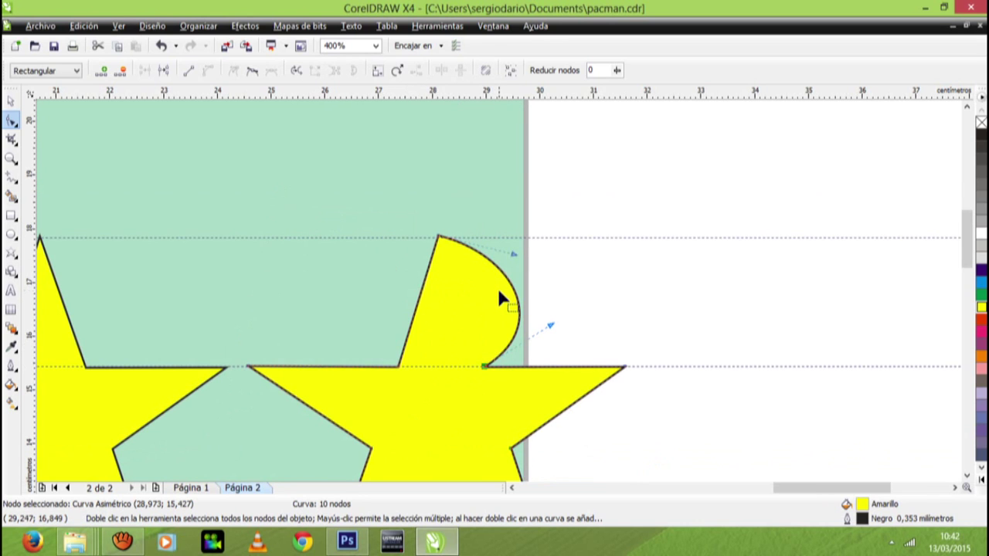
pyautogui.scroll(-1, 499, 298)
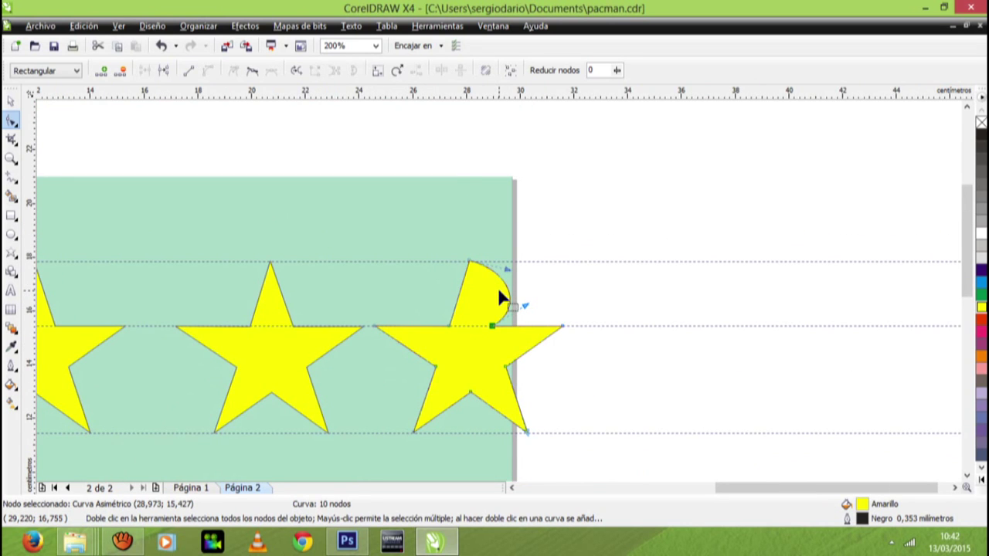
pyautogui.moveTo(500, 295); pyautogui.dragTo(521, 301)
pyautogui.scroll(6, 489, 300)
pyautogui.scroll(-2, 499, 300)
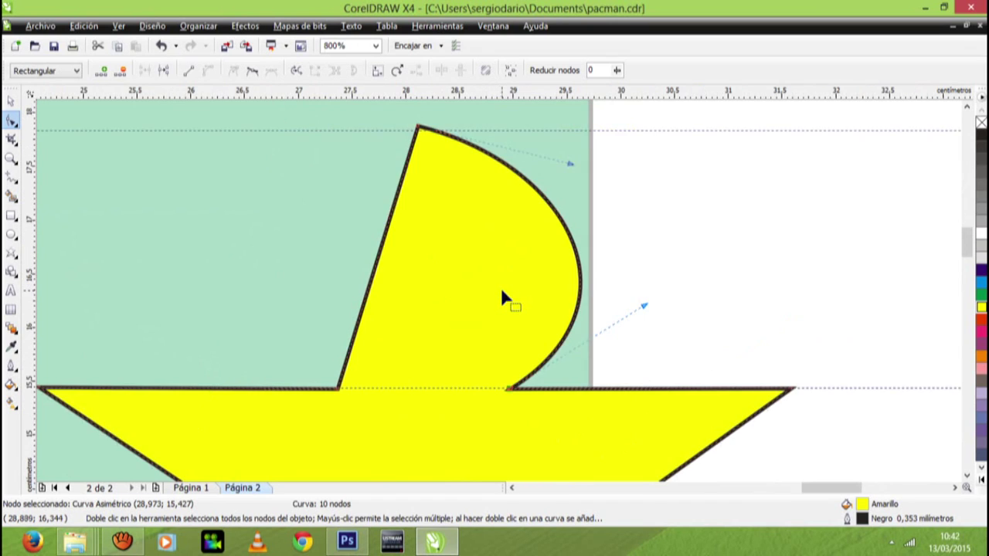
pyautogui.scroll(-2, 502, 299)
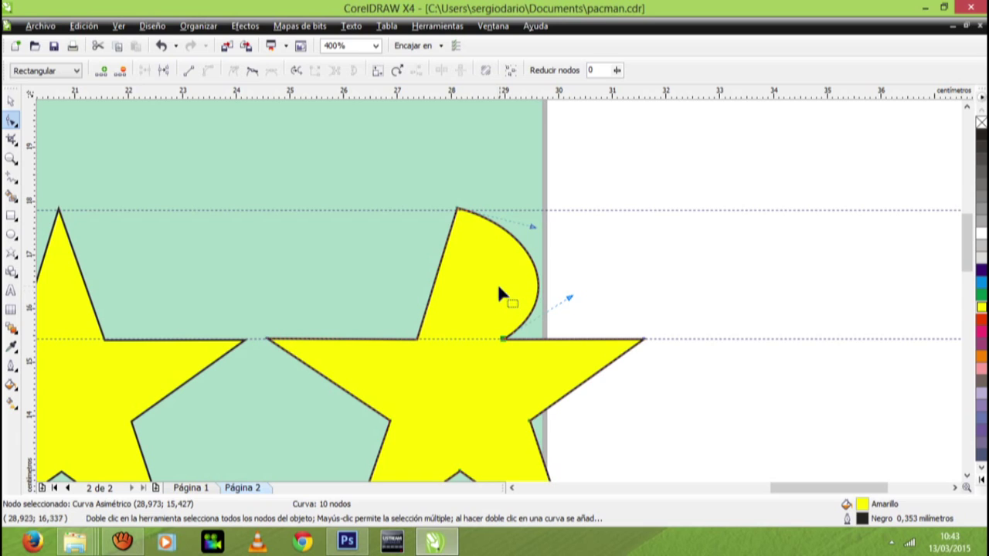
pyautogui.click(439, 269)
pyautogui.rightClick(440, 266)
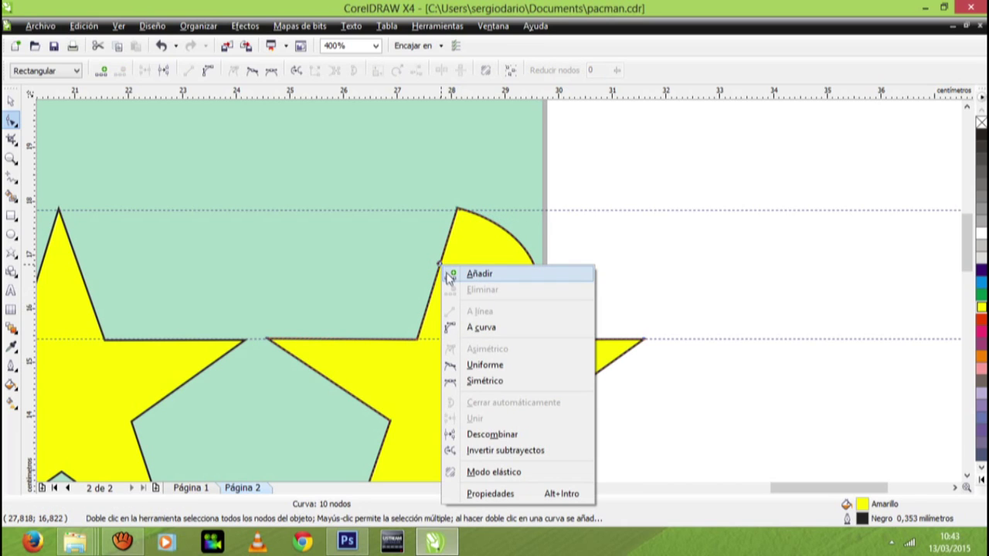
pyautogui.click(480, 328)
# Try bulging the left edge by pulling its upper handle and the curve segment outward, and undo both changes.
pyautogui.moveTo(444, 255); pyautogui.dragTo(300, 265)
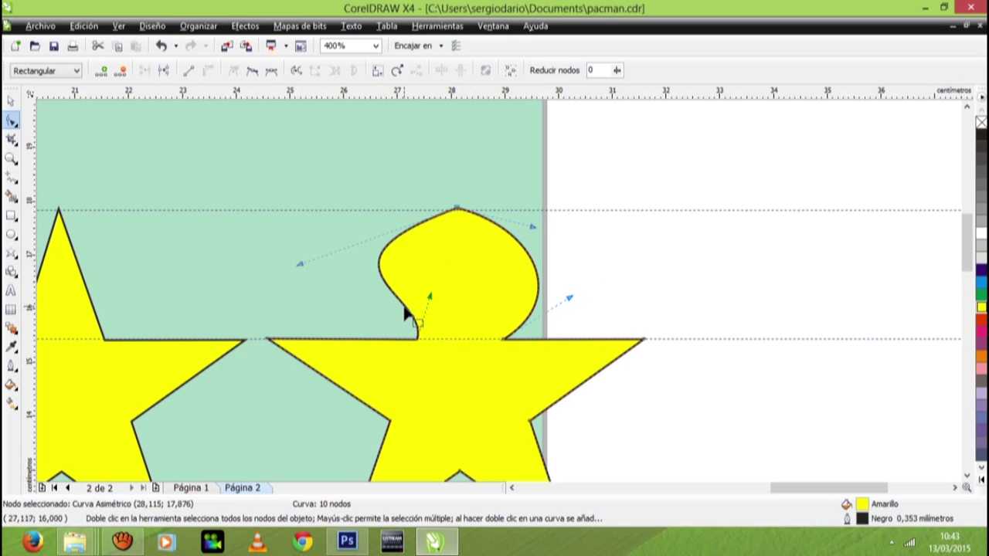
pyautogui.click(405, 311)
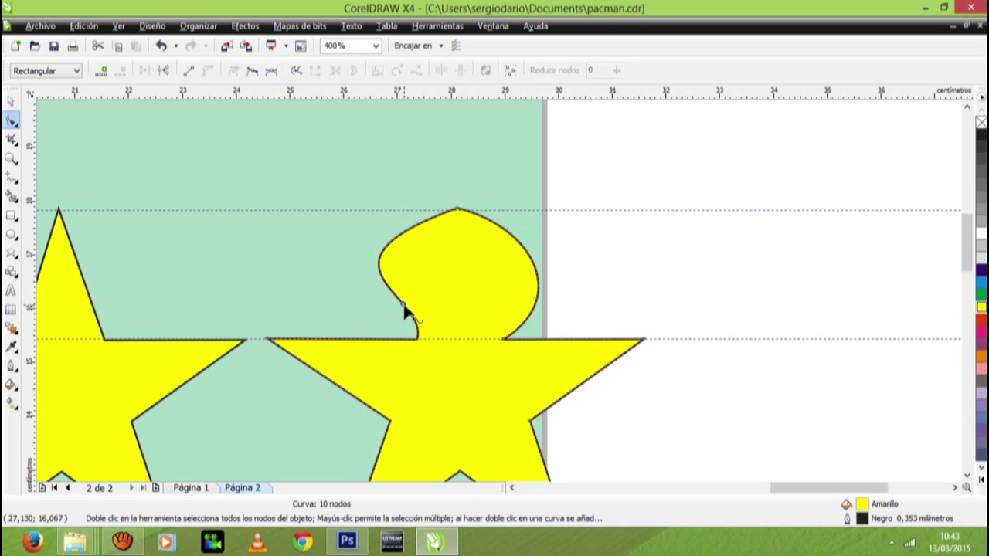
pyautogui.rightClick(386, 307)
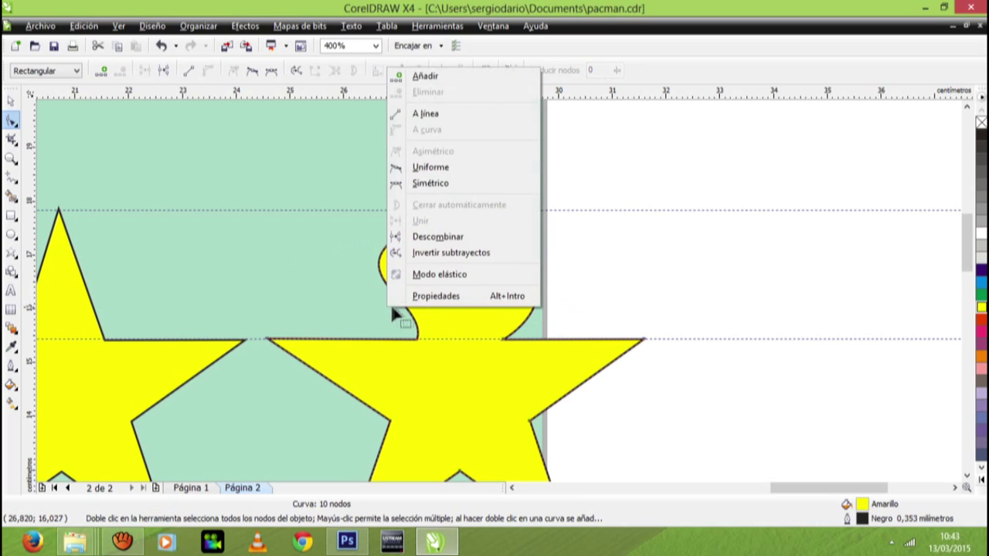
pyautogui.press('Escape')
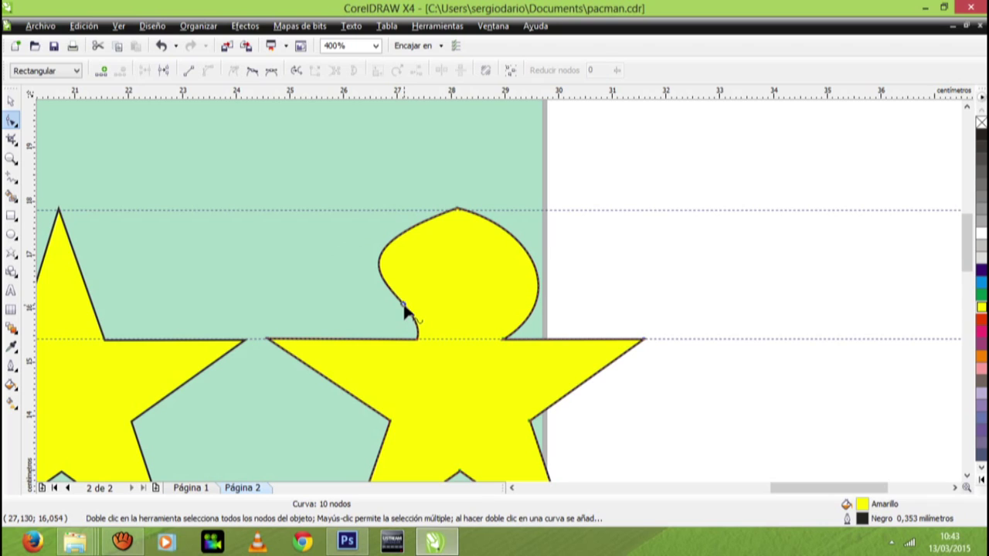
pyautogui.moveTo(401, 306); pyautogui.dragTo(385, 313)
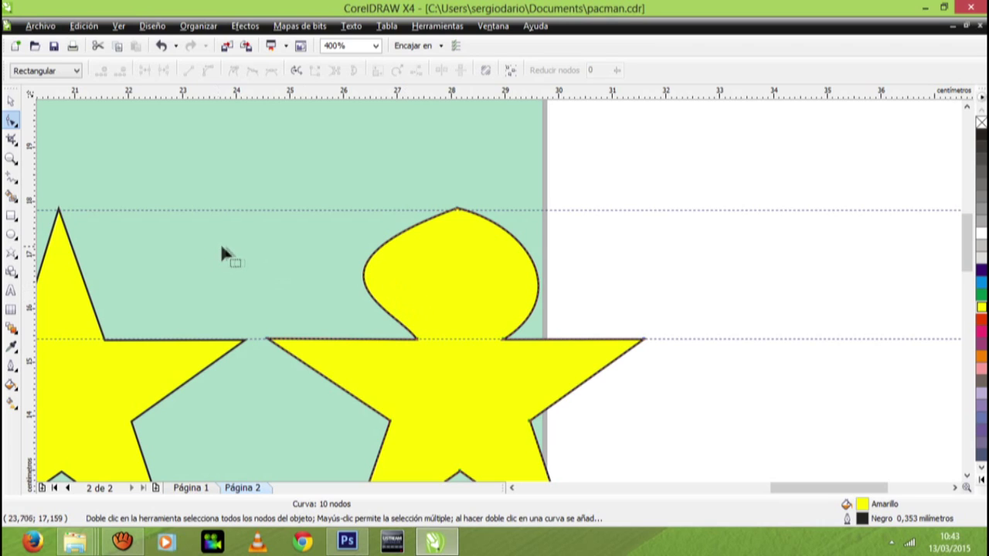
pyautogui.click(367, 292)
pyautogui.hotkey('ctrl', 'z')
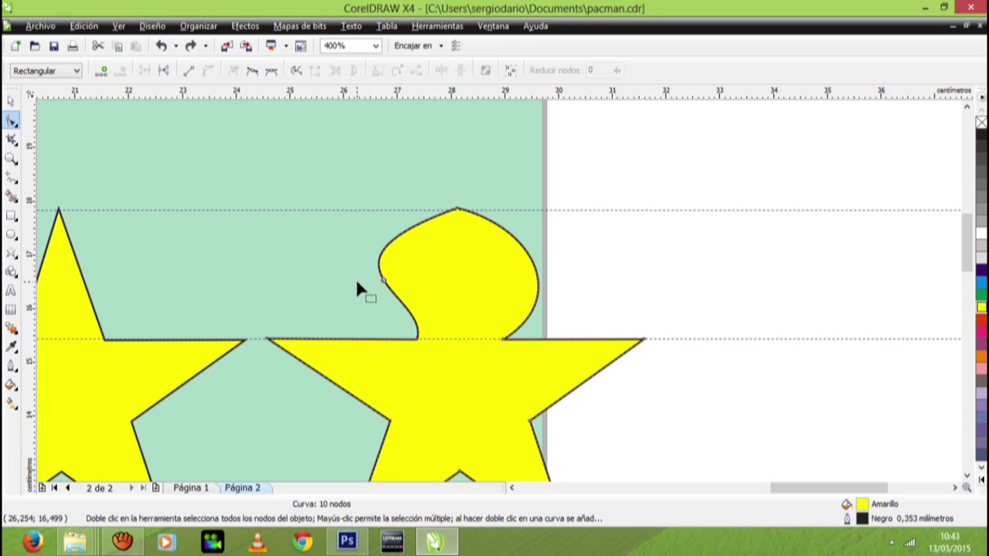
pyautogui.hotkey('ctrl', 'z')
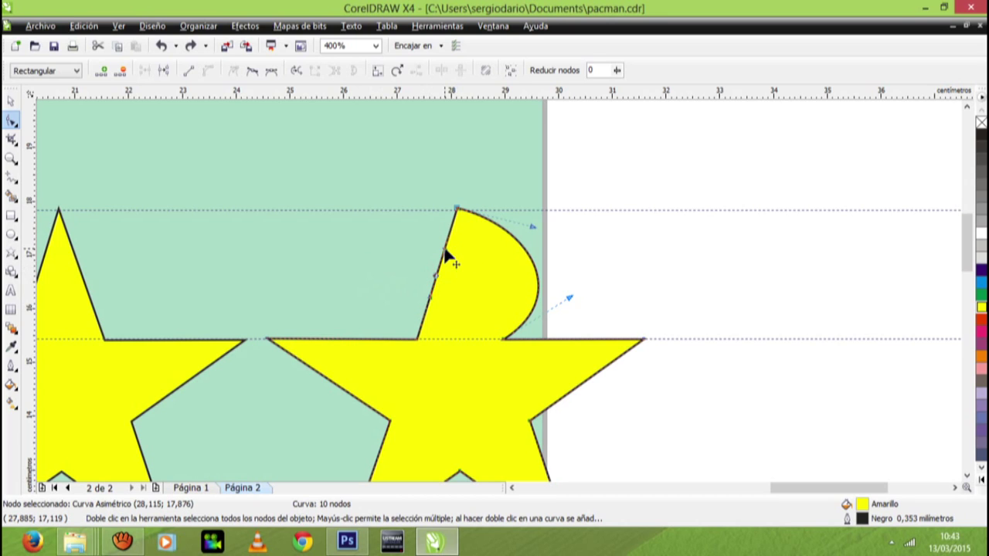
# Try pulling only the left edge's upper control handle far outward, and undo the change.
pyautogui.moveTo(445, 256); pyautogui.dragTo(327, 222)
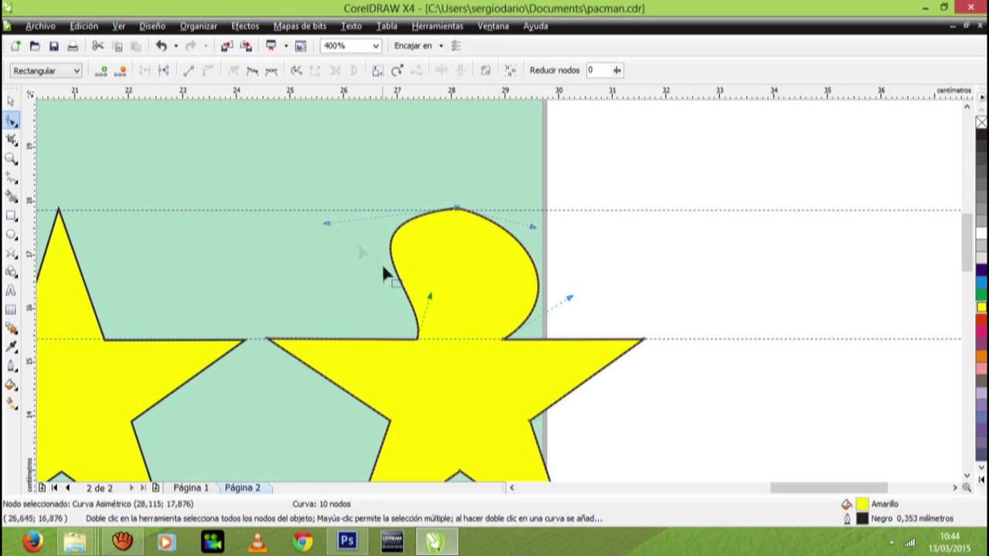
pyautogui.click(411, 305)
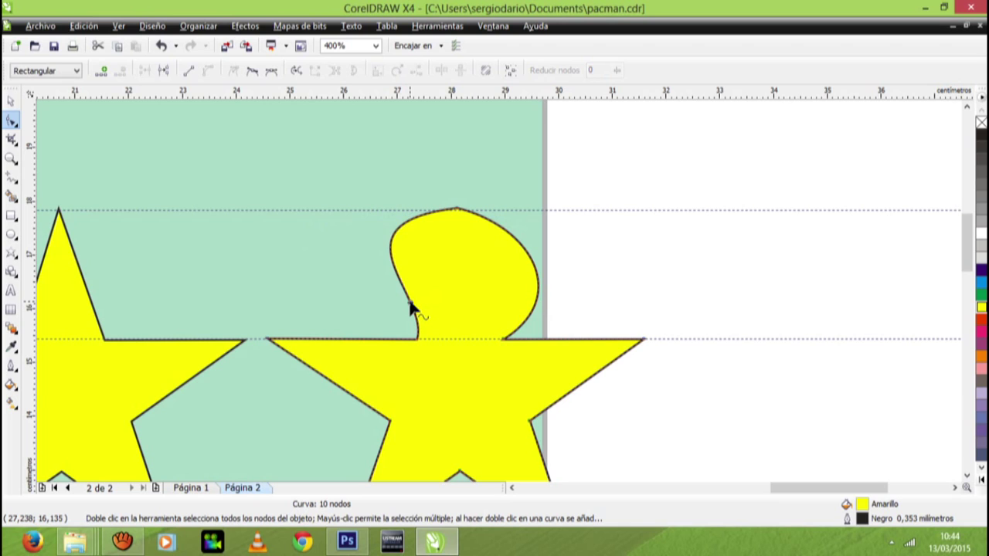
pyautogui.hotkey('ctrl', 'z')
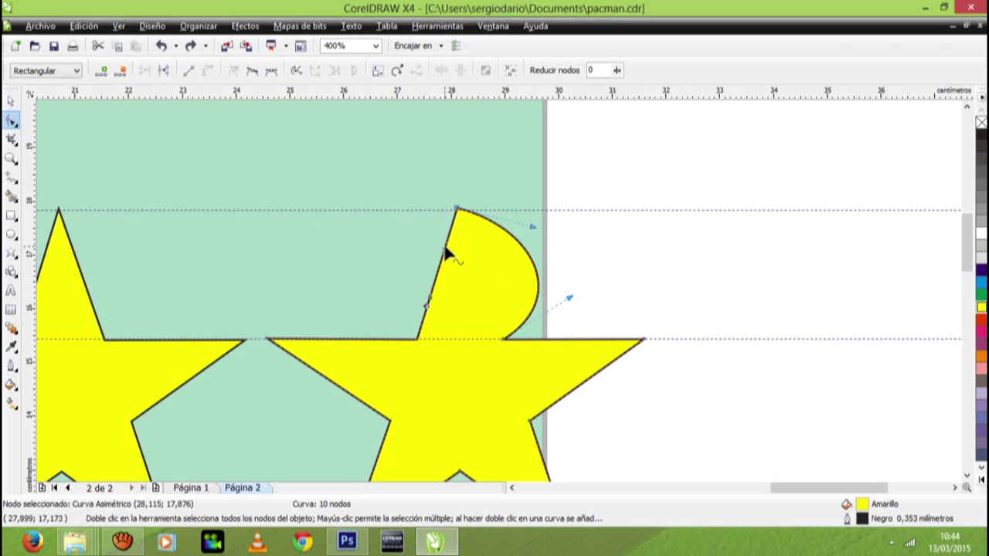
# Round the left edge of the star's top point outward by repositioning its upper and lower control handles to mirror the right side.
pyautogui.moveTo(446, 251); pyautogui.dragTo(358, 227)
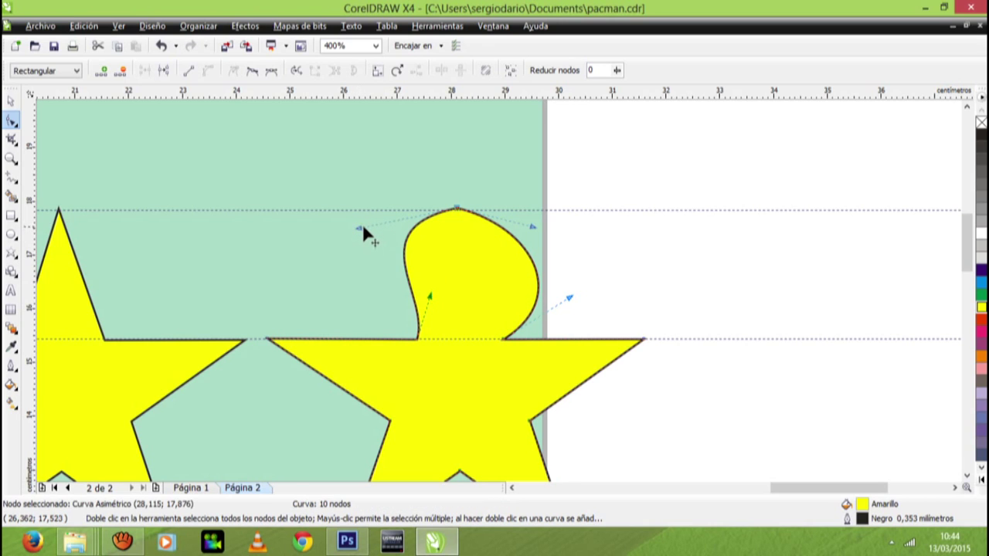
pyautogui.click(431, 297)
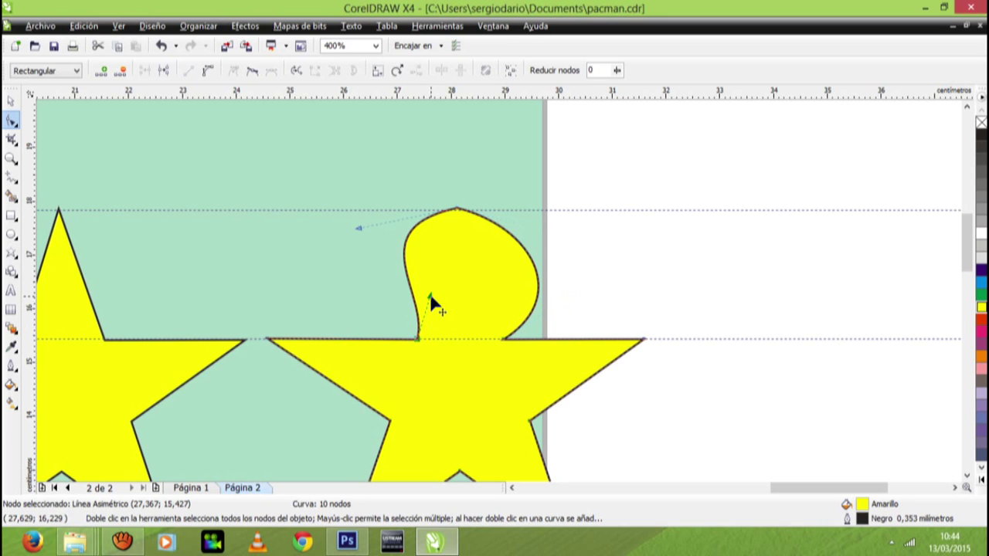
pyautogui.moveTo(429, 297); pyautogui.dragTo(363, 293)
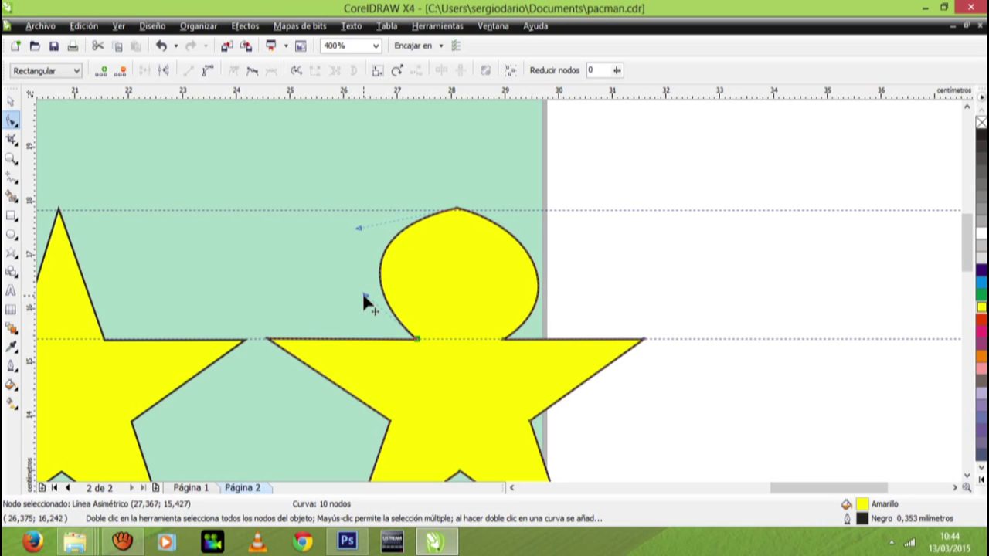
# Open the gradient fill settings for the round-headed star and set the gradient type to Radial.
pyautogui.press('F3')
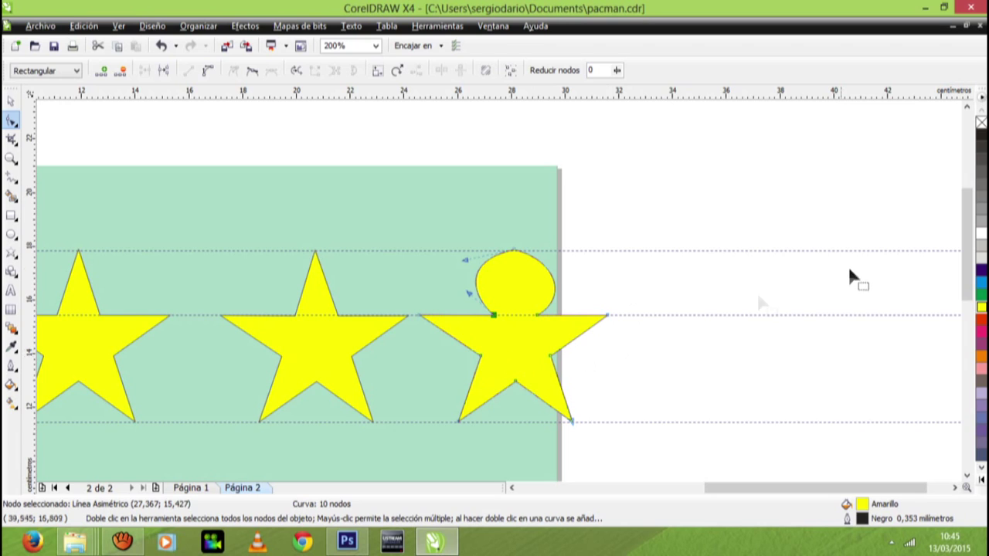
pyautogui.click(979, 484)
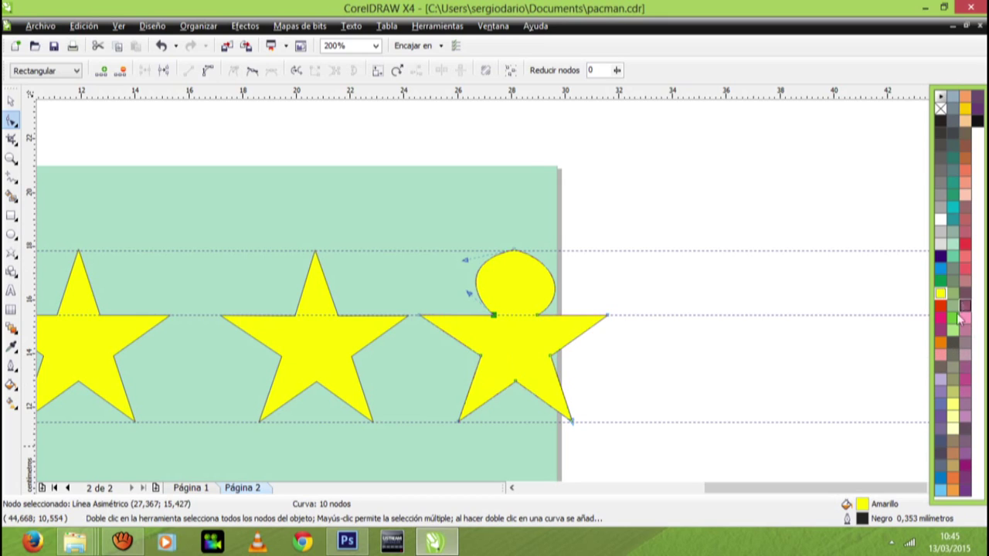
pyautogui.click(12, 390)
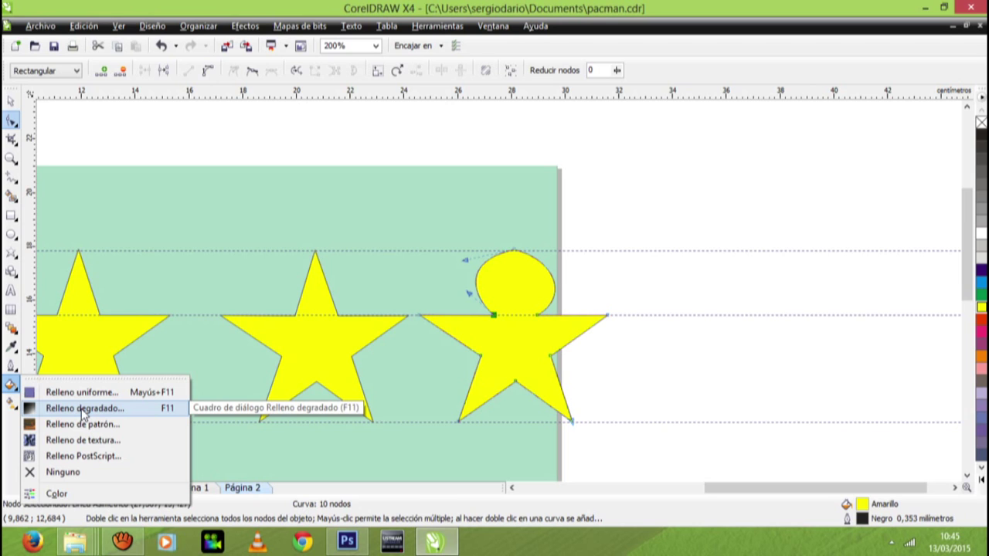
pyautogui.click(82, 409)
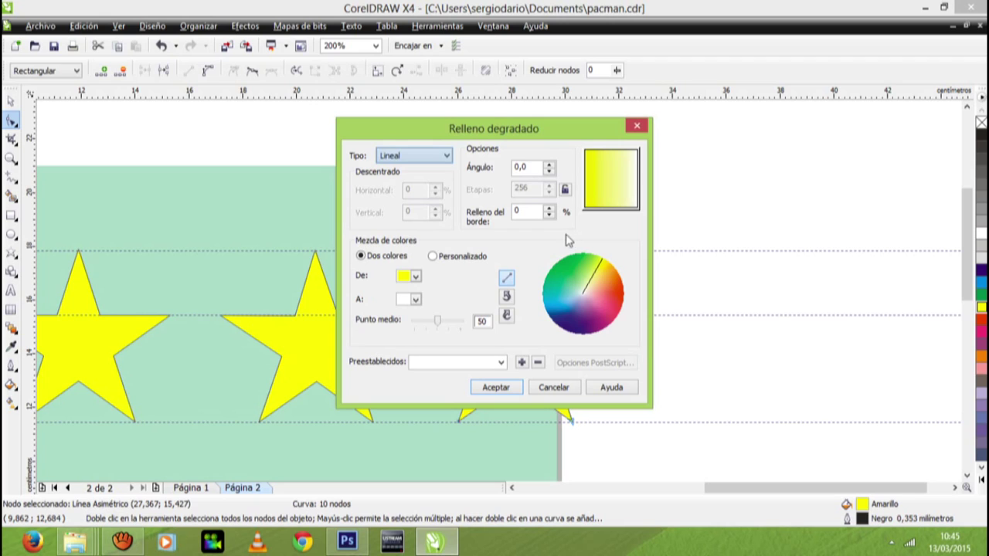
pyautogui.click(447, 157)
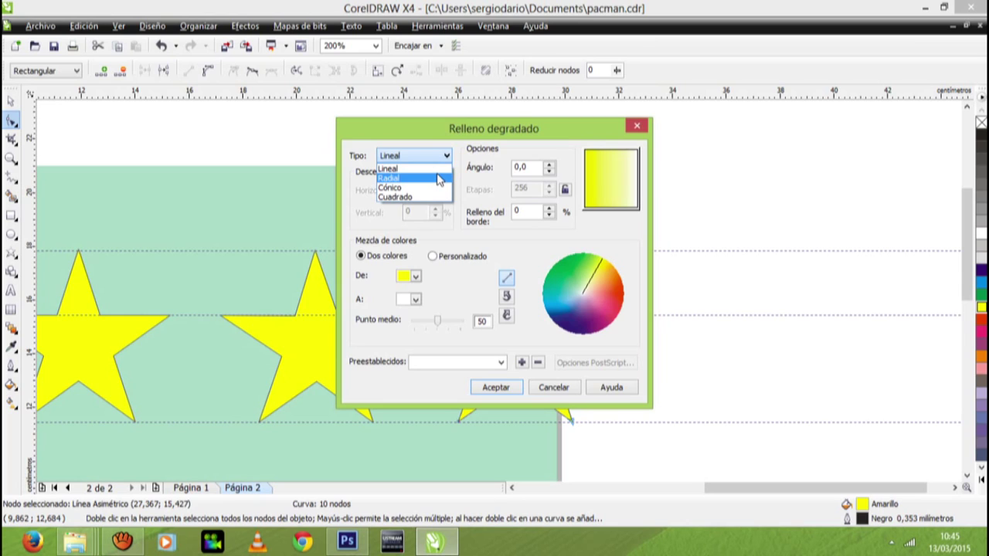
pyautogui.click(437, 179)
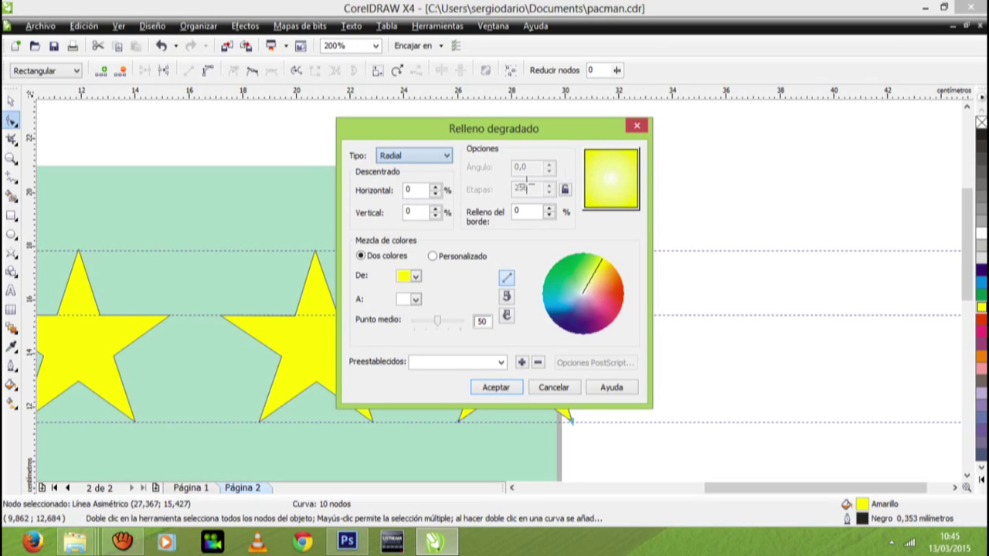
# Preview the Cuadrado and Cónico gradient types and return the type to Radial.
pyautogui.click(446, 156)
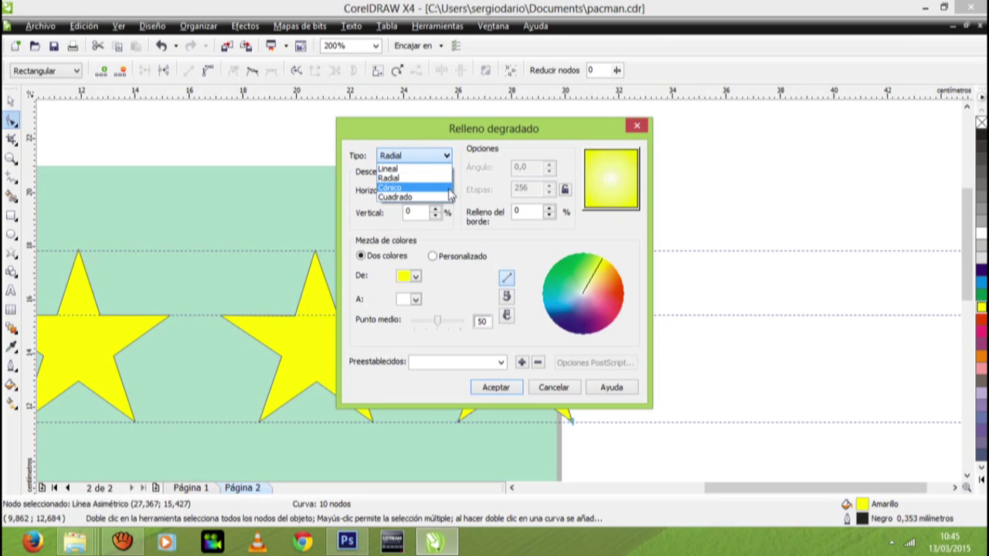
pyautogui.click(447, 198)
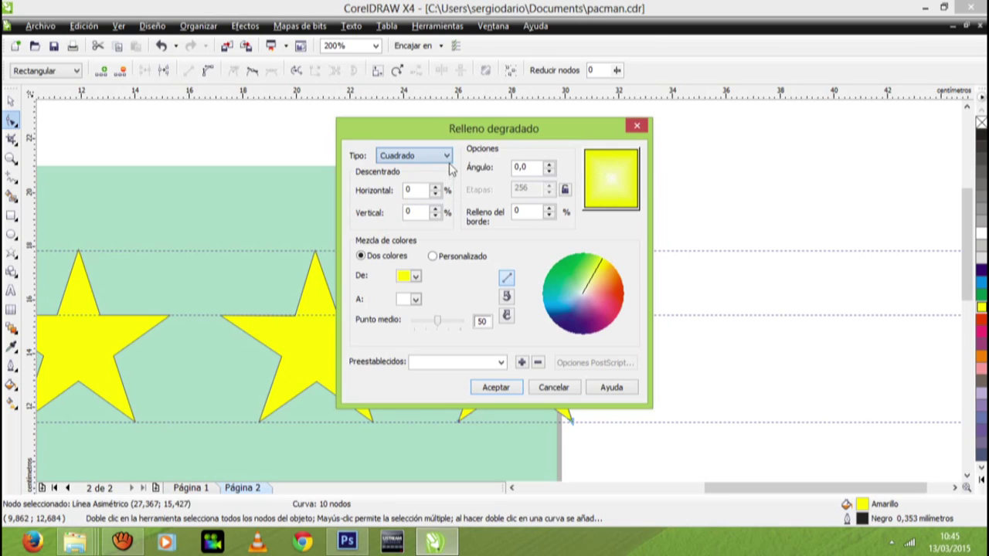
pyautogui.click(448, 156)
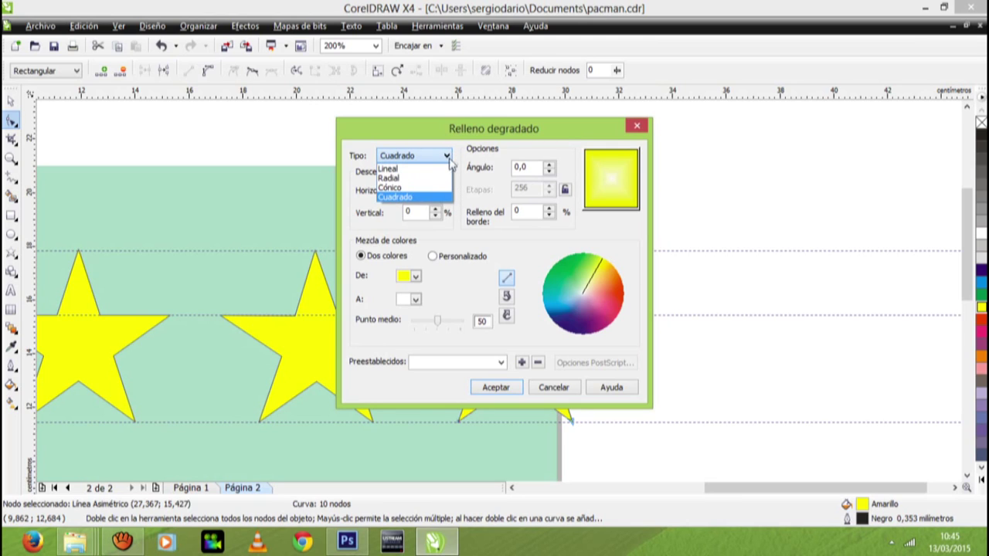
pyautogui.click(434, 189)
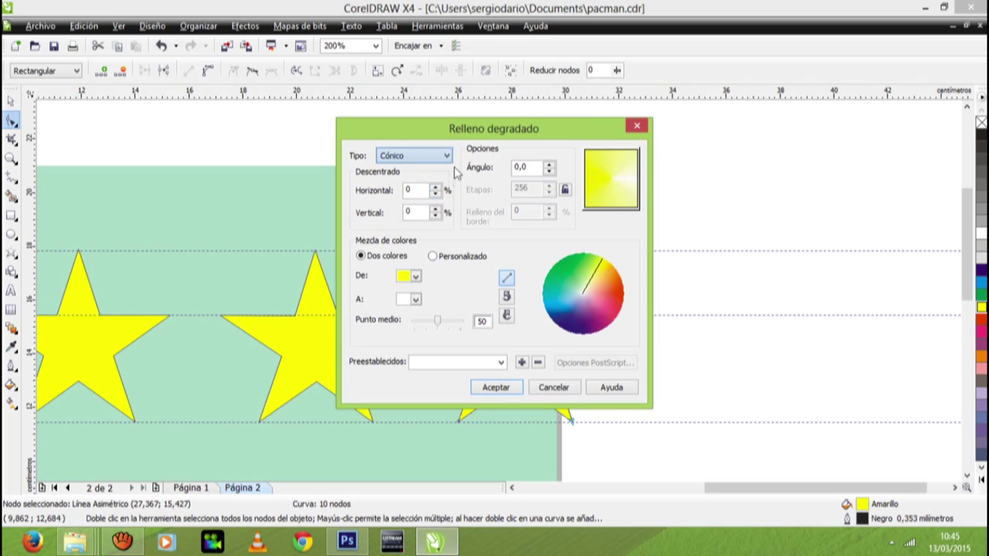
pyautogui.click(448, 158)
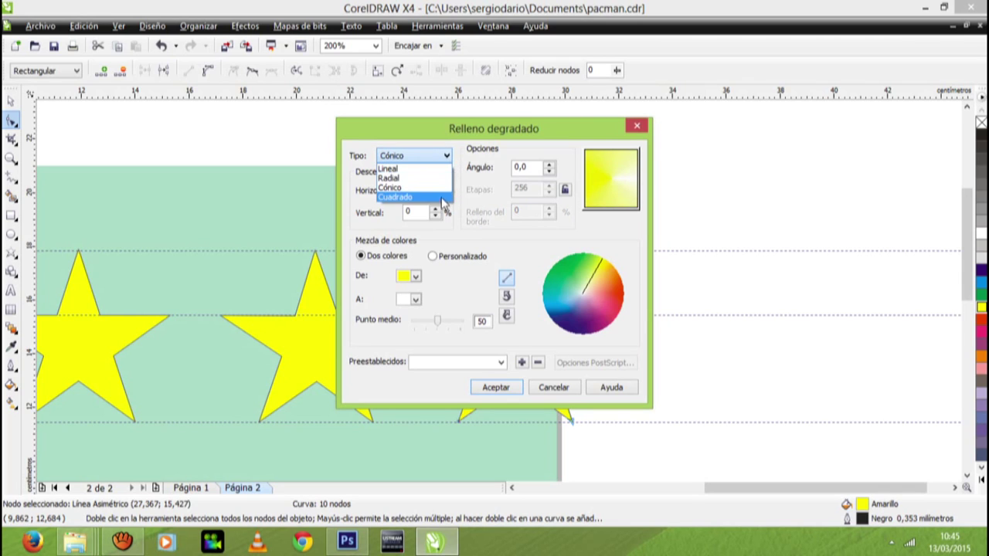
pyautogui.click(437, 179)
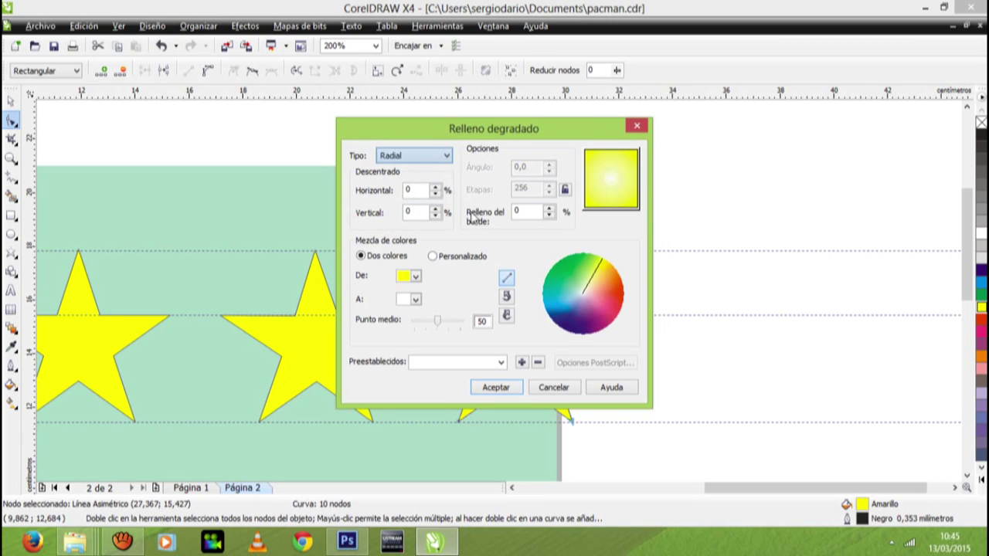
# Offset the radial gradient's center by 5% horizontally and -2% vertically.
pyautogui.click(610, 180)
pyautogui.moveTo(611, 180)
pyautogui.mouseDown()
pyautogui.moveTo(596, 164)
pyautogui.moveTo(618, 161)
pyautogui.moveTo(604, 178)
pyautogui.moveTo(624, 175)
pyautogui.moveTo(626, 158)
pyautogui.moveTo(610, 175)
pyautogui.mouseUp()
pyautogui.moveTo(605, 177)
pyautogui.mouseDown()
pyautogui.moveTo(627, 189)
pyautogui.moveTo(606, 172)
pyautogui.moveTo(615, 173)
pyautogui.moveTo(663, 214)
pyautogui.moveTo(600, 183)
pyautogui.moveTo(612, 180)
pyautogui.mouseUp()
# Set the gradient's edge padding to 20% and apply the yellow-to-white radial fill to the round-headed star.
pyautogui.click(549, 213)
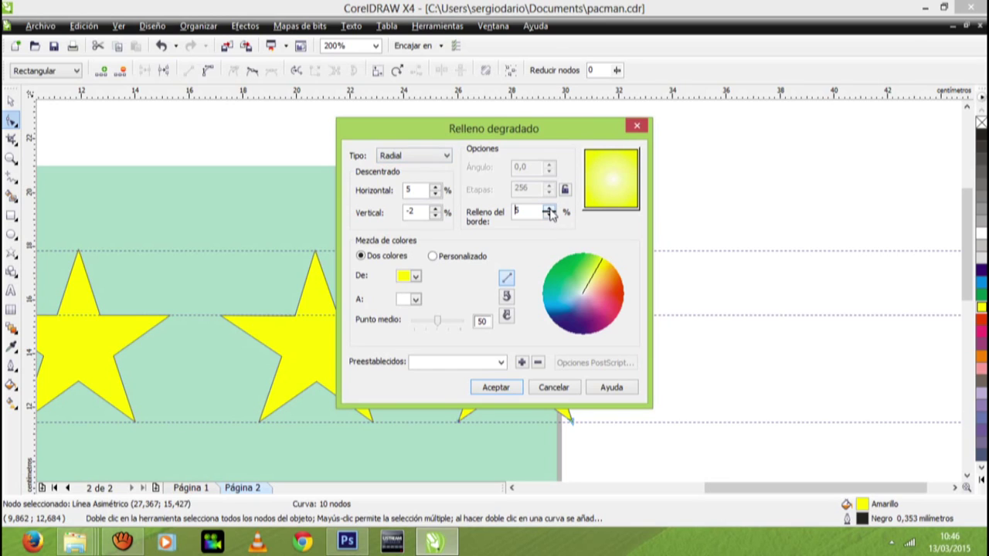
pyautogui.click(550, 213)
pyautogui.click(550, 212)
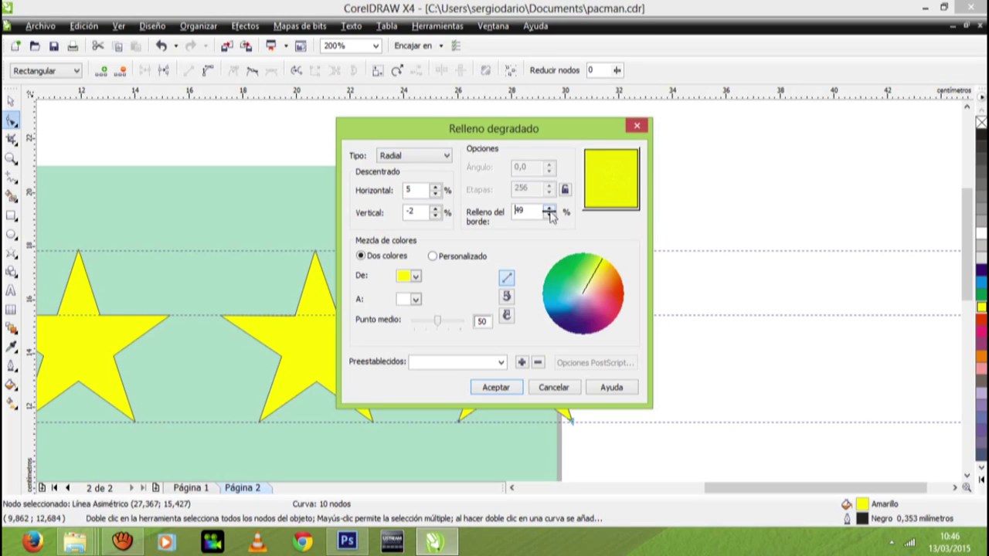
pyautogui.click(549, 215)
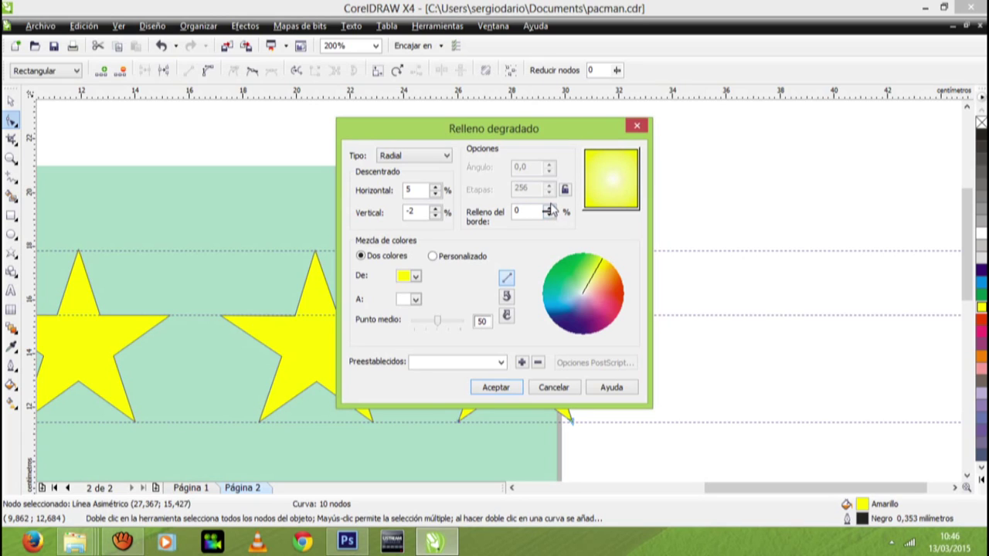
pyautogui.click(549, 208)
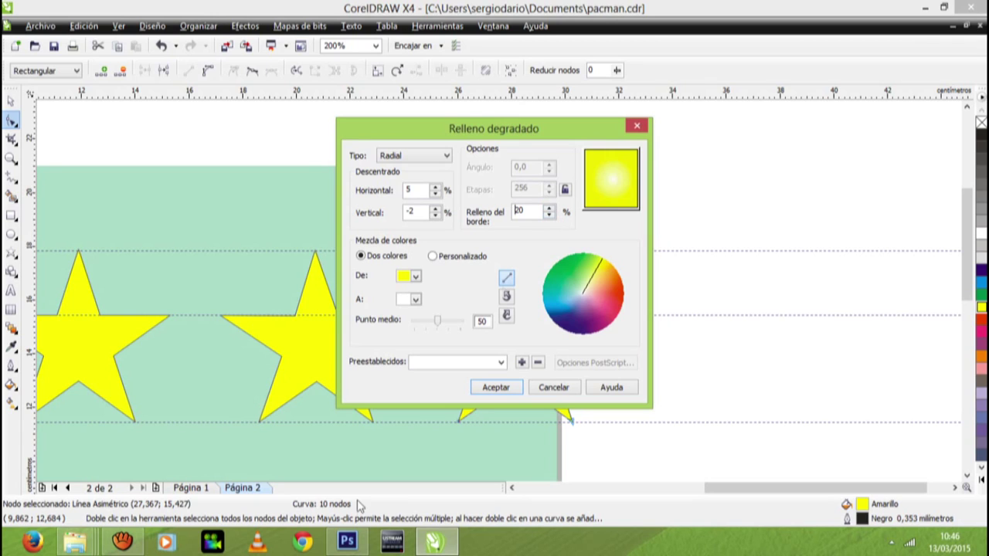
pyautogui.click(495, 387)
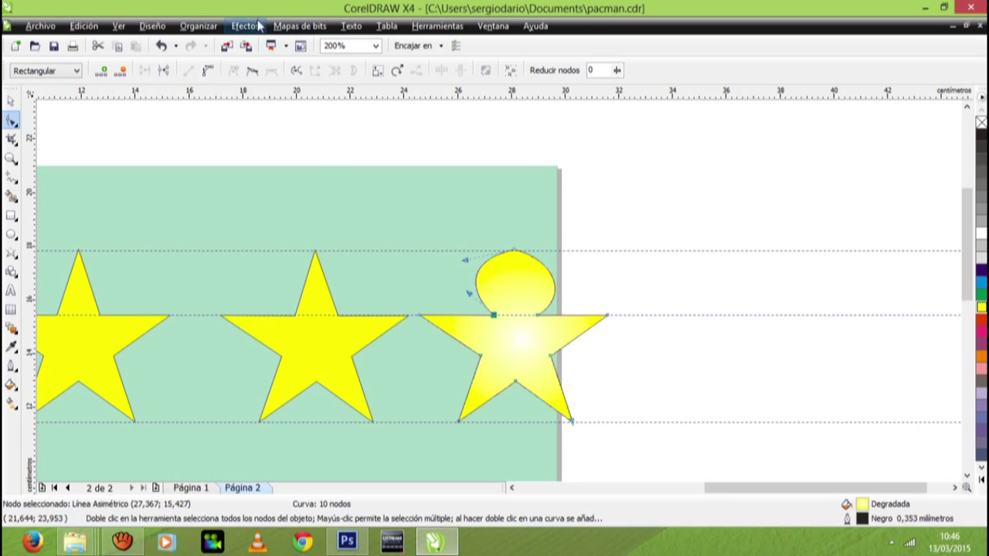
pyautogui.click(352, 26)
pyautogui.click(323, 27)
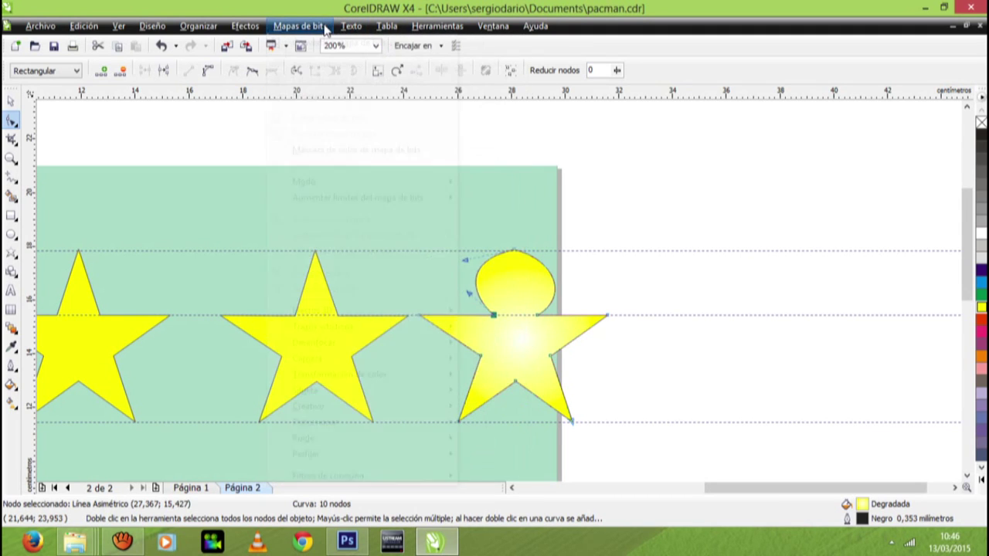
pyautogui.click(244, 24)
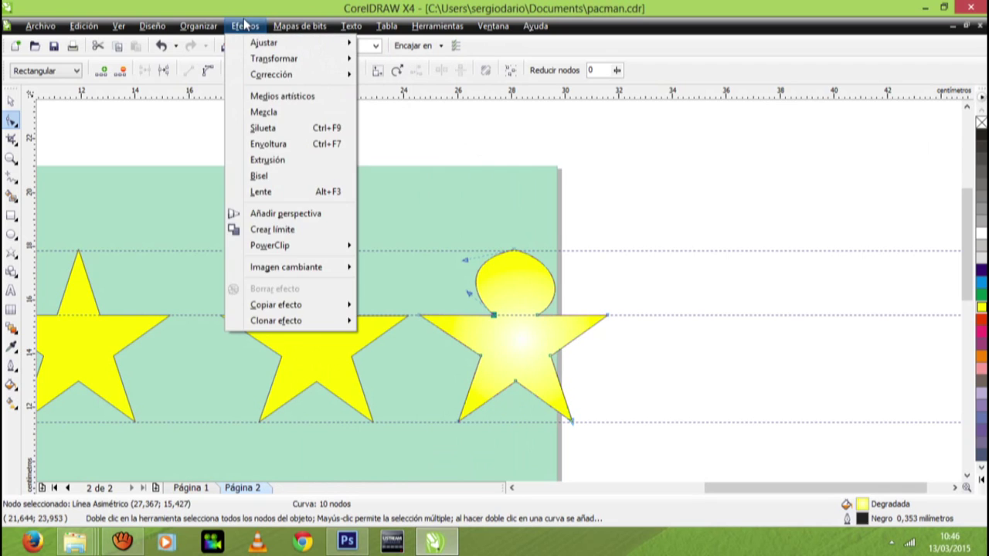
pyautogui.click(207, 29)
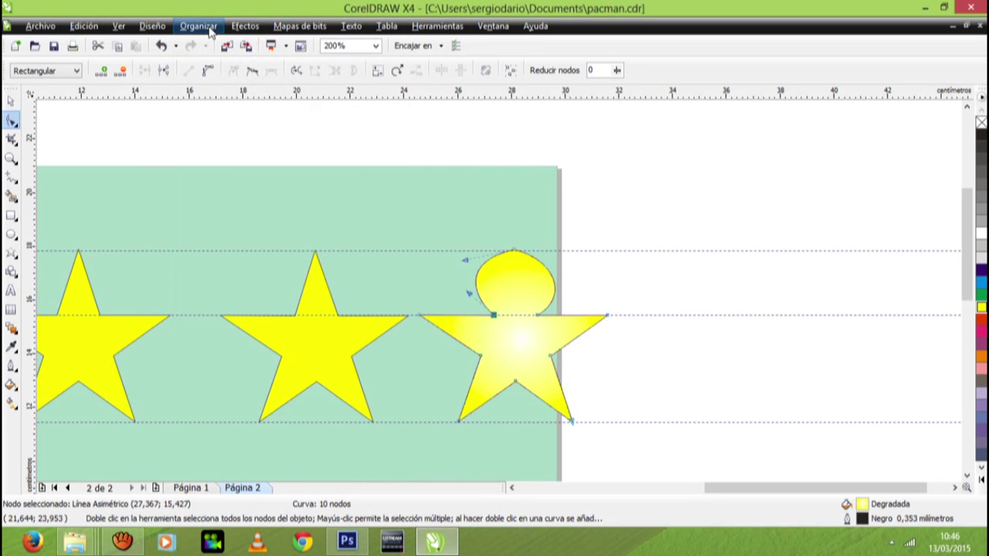
pyautogui.click(213, 28)
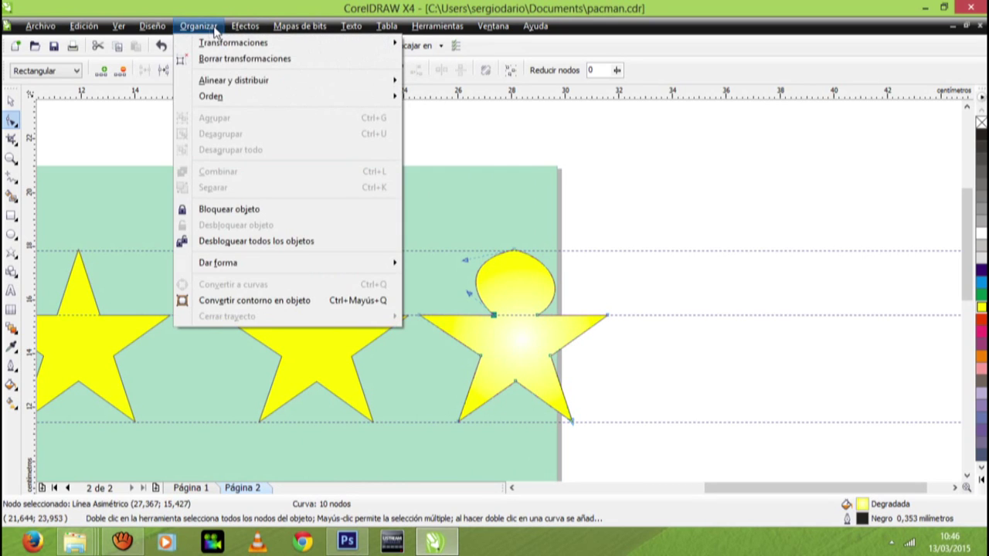
pyautogui.moveTo(168, 34)
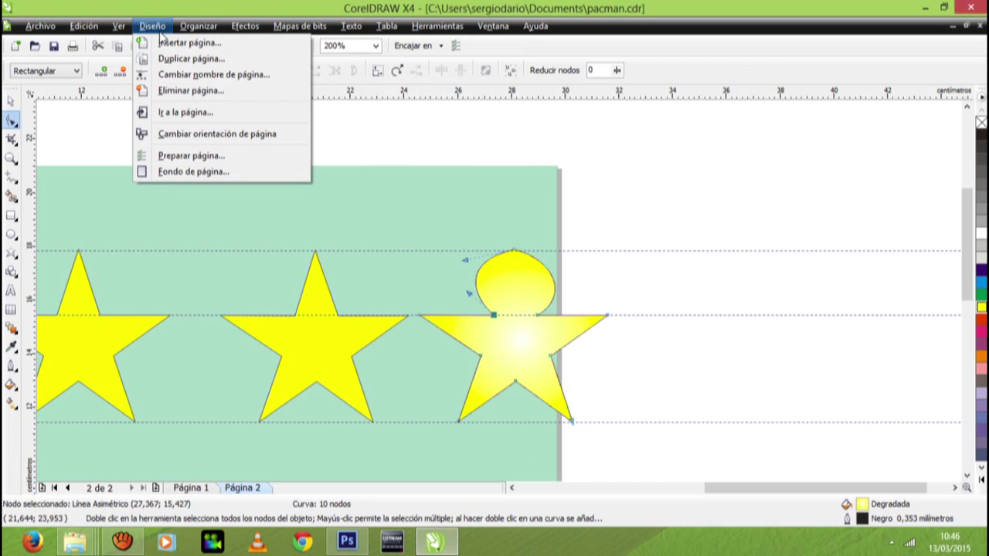
pyautogui.moveTo(125, 33)
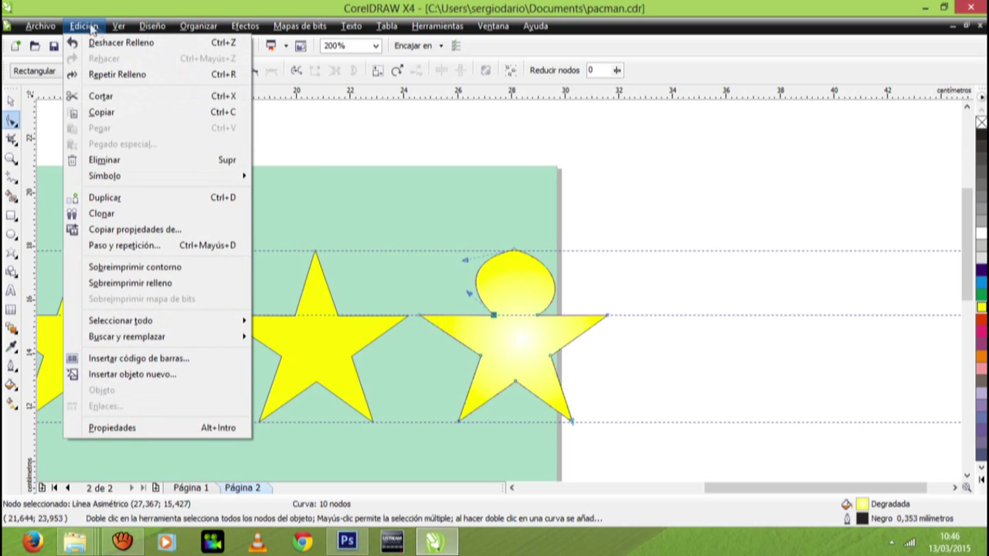
pyautogui.moveTo(51, 29)
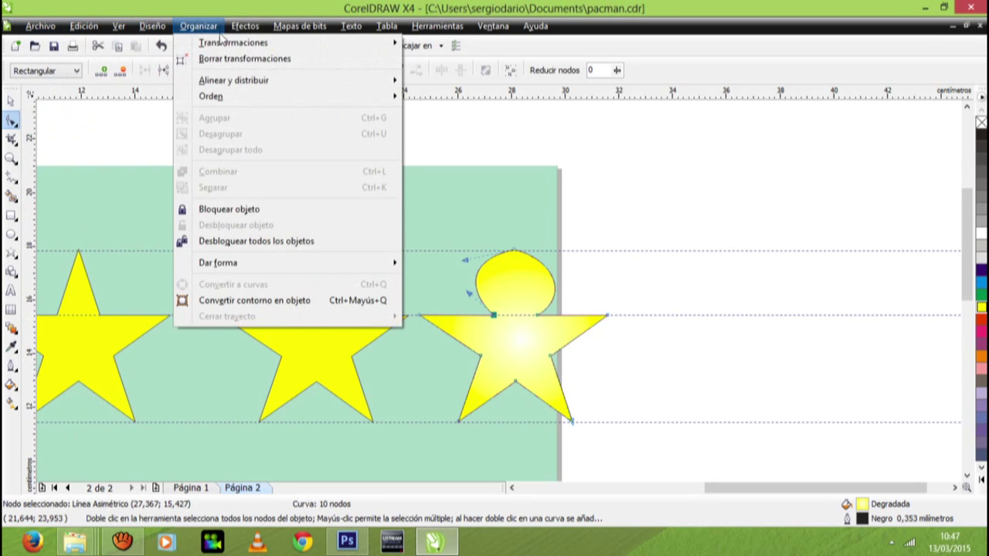
pyautogui.moveTo(276, 27)
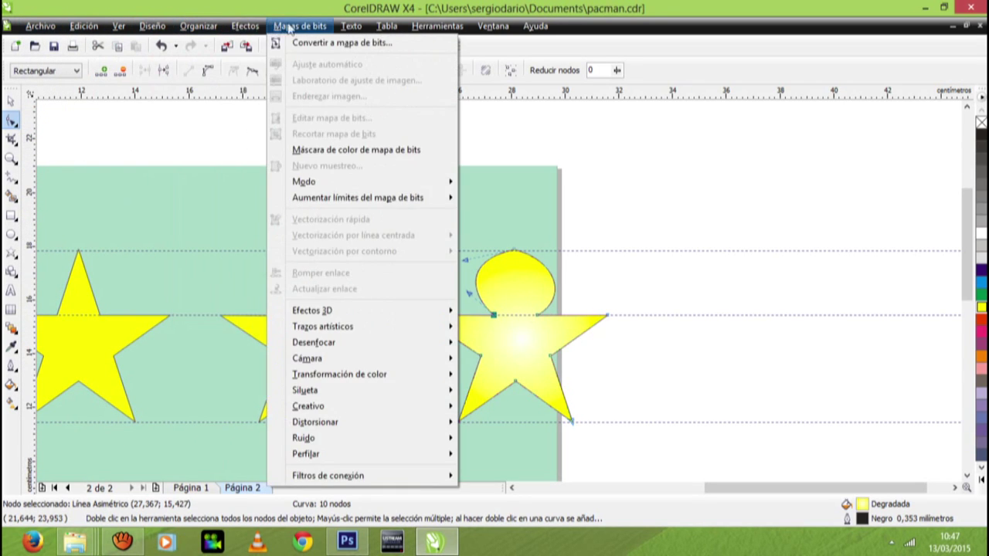
pyautogui.moveTo(349, 28)
pyautogui.moveTo(382, 27)
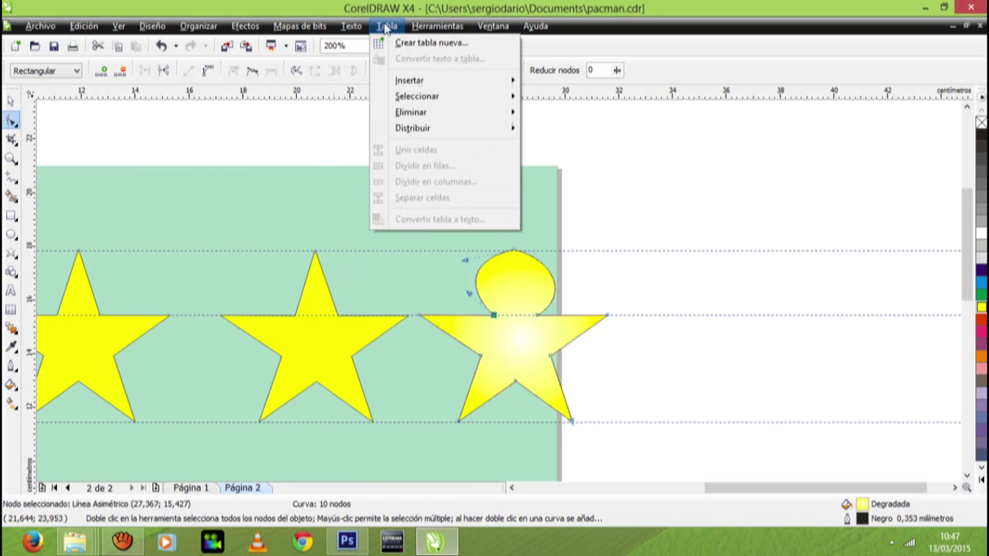
pyautogui.moveTo(423, 28)
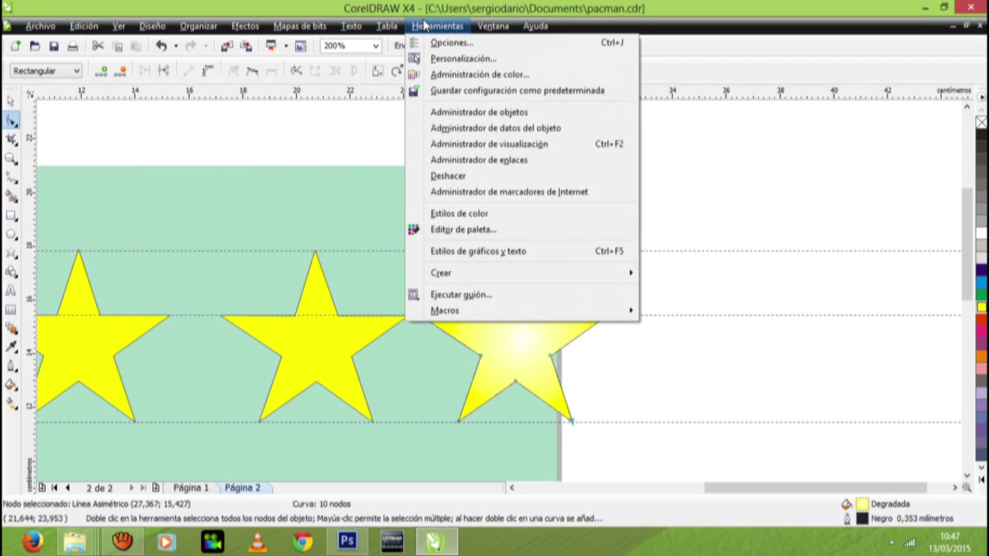
pyautogui.moveTo(508, 35)
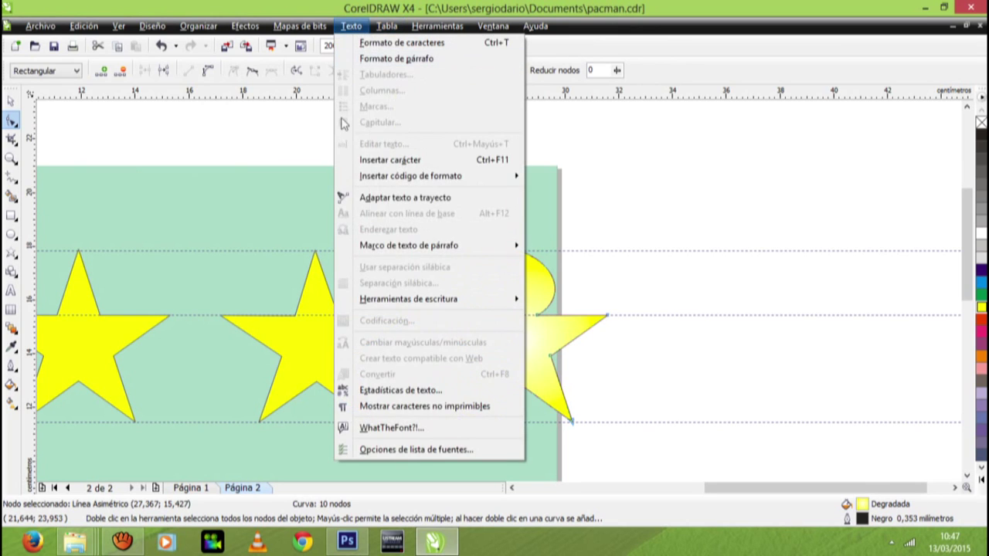
pyautogui.click(286, 140)
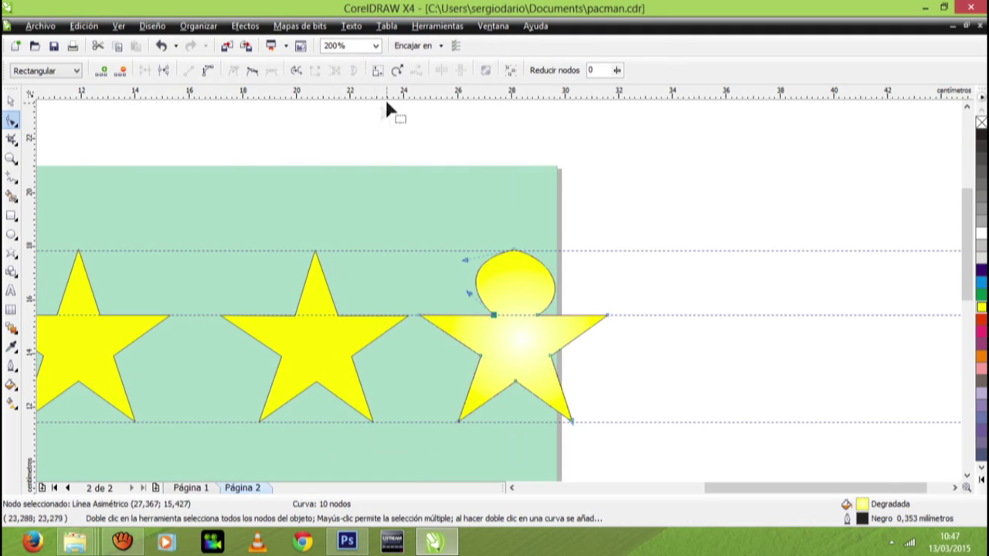
# Select the round-headed star and the plain star beside it together with the Pick tool.
pyautogui.click(374, 46)
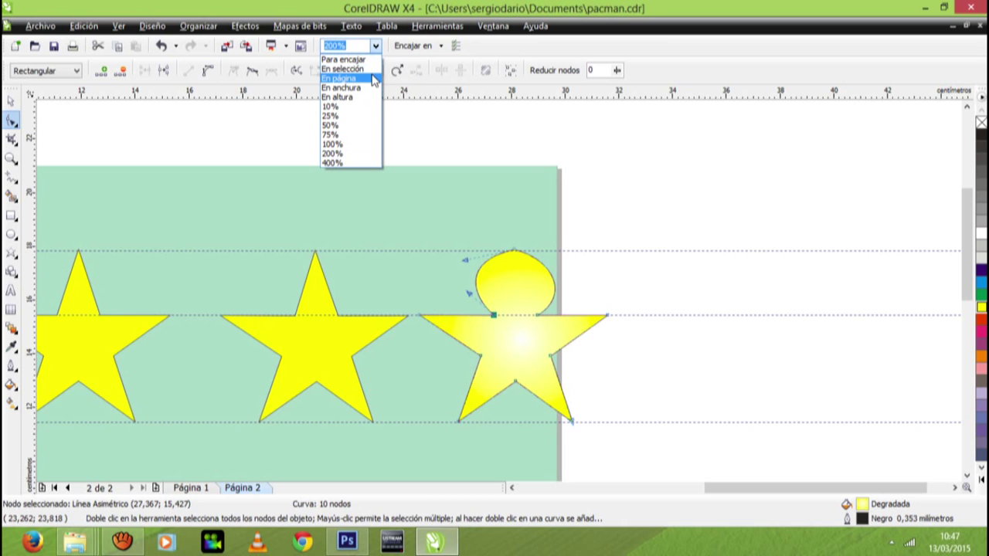
pyautogui.click(373, 79)
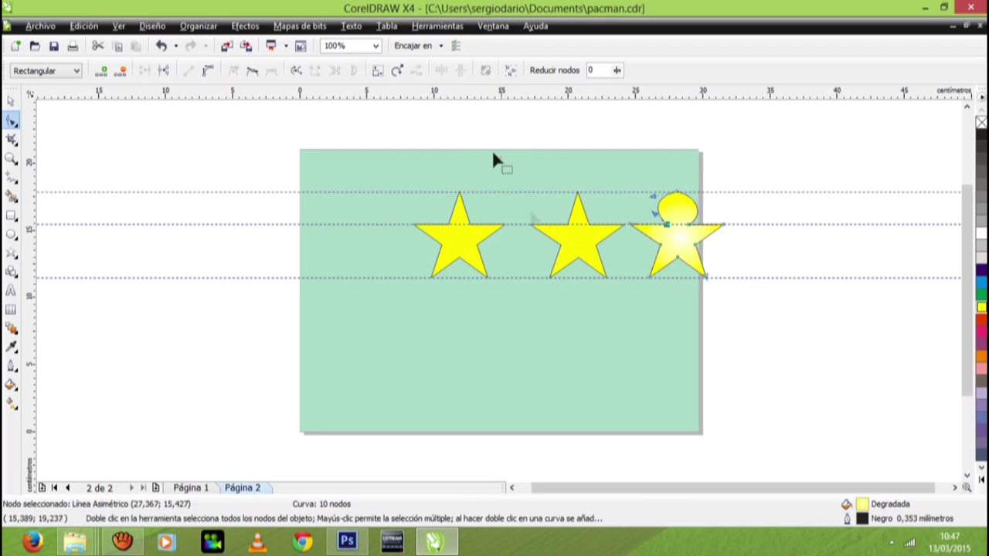
pyautogui.click(11, 101)
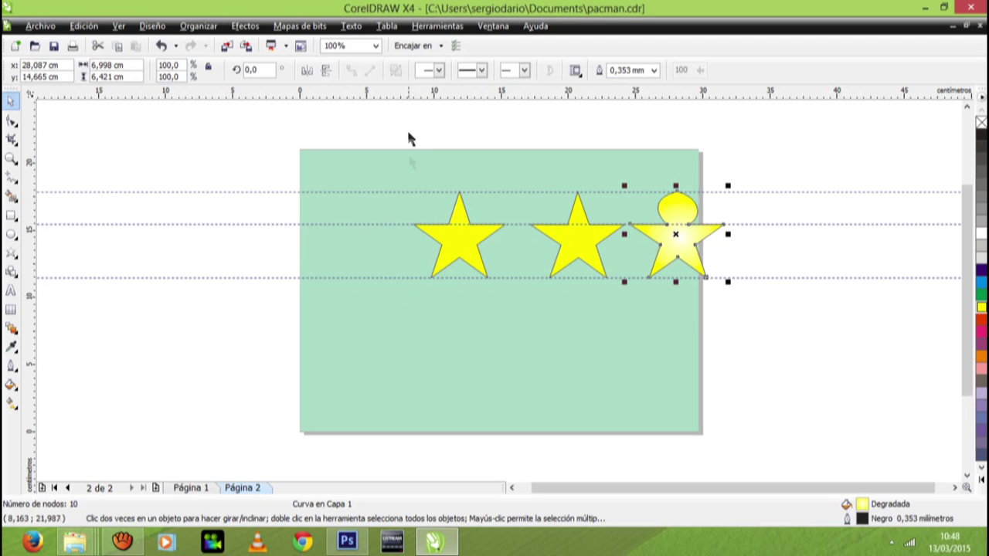
pyautogui.moveTo(382, 175); pyautogui.dragTo(739, 290)
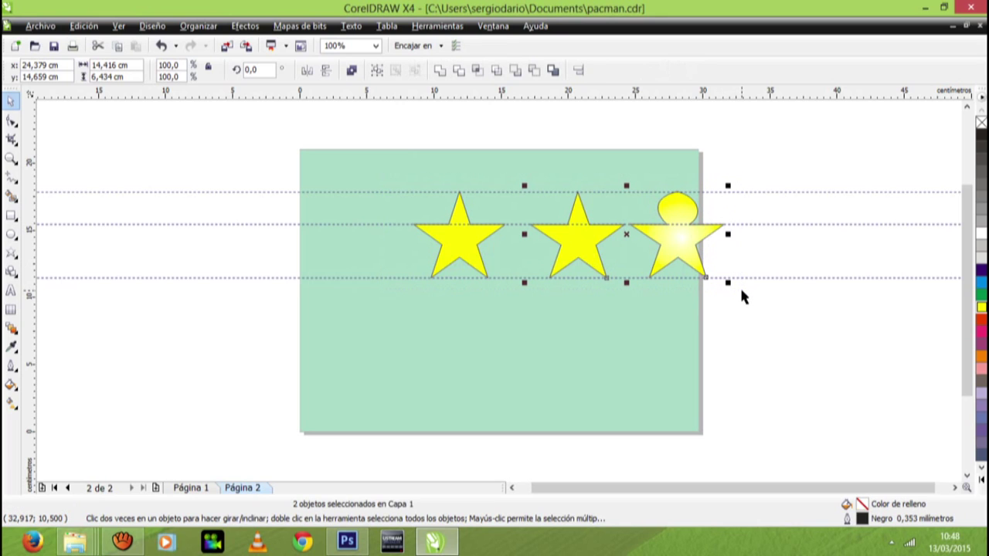